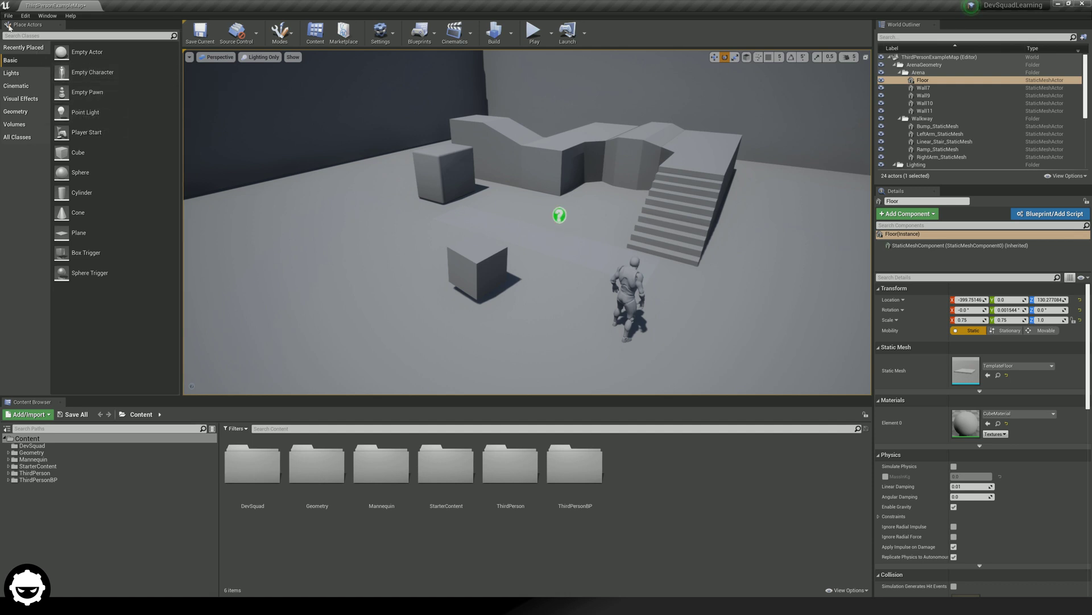
Step: Create a new level from the Default template, discarding the unsaved changes to the current map
click(8, 16)
click(22, 36)
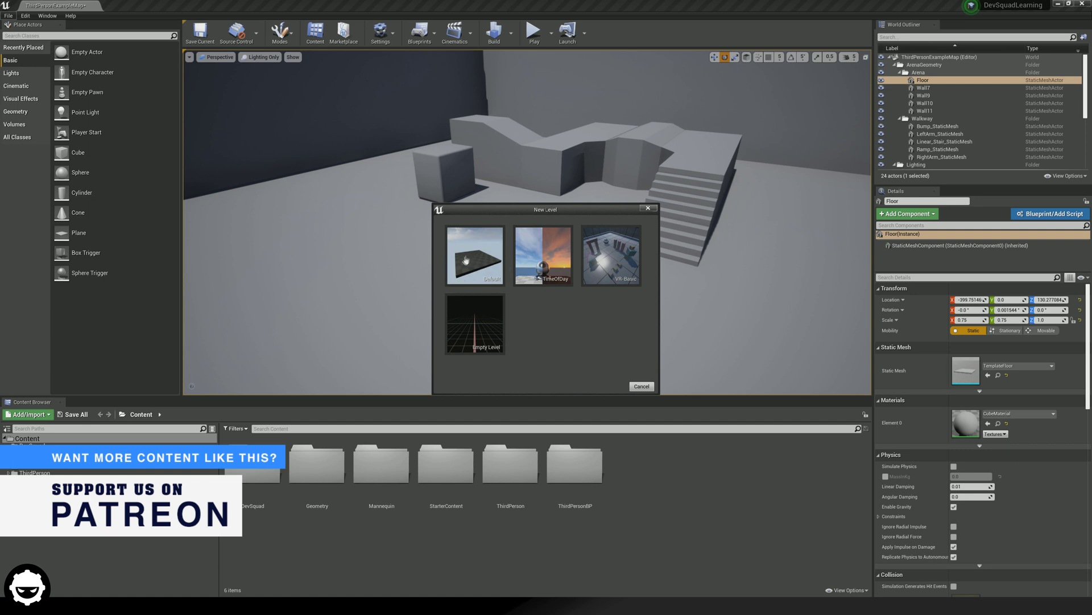
click(481, 254)
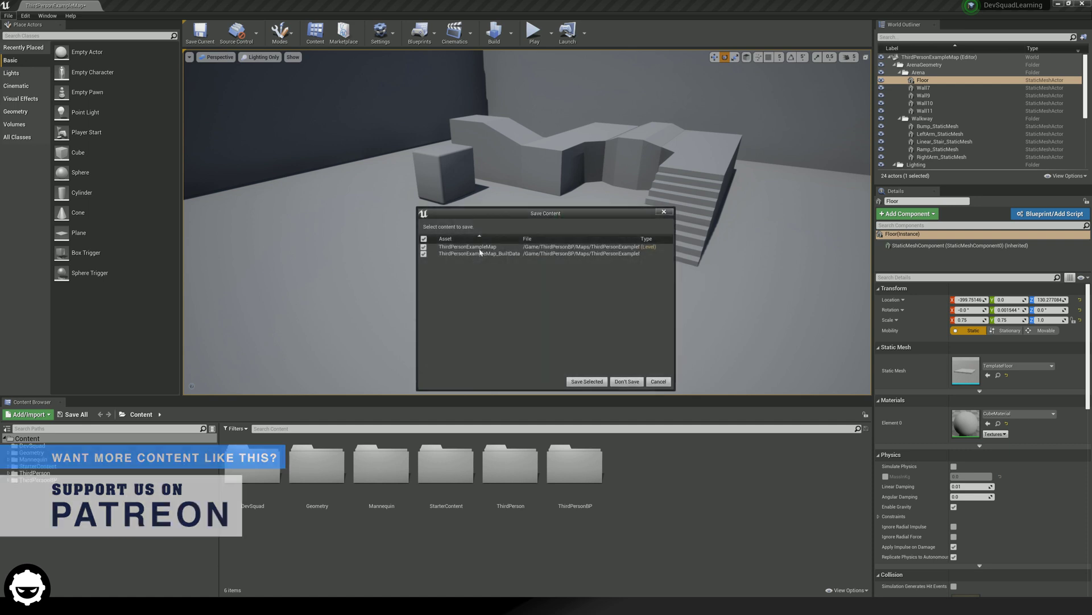
click(627, 382)
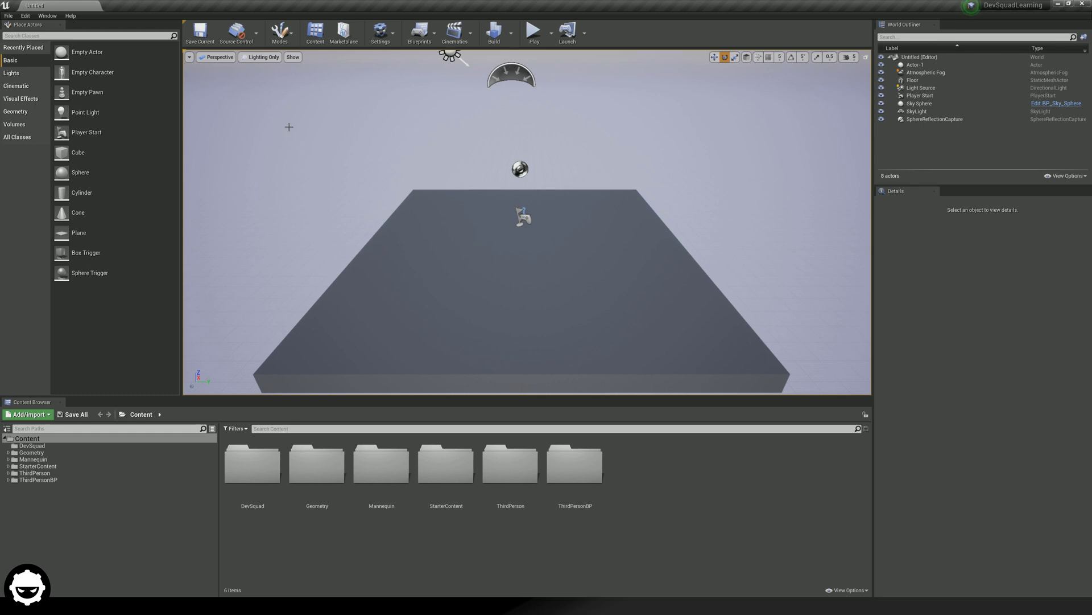
Step: Activate Landscape editing mode to preview the new landscape grid around the floor
click(280, 32)
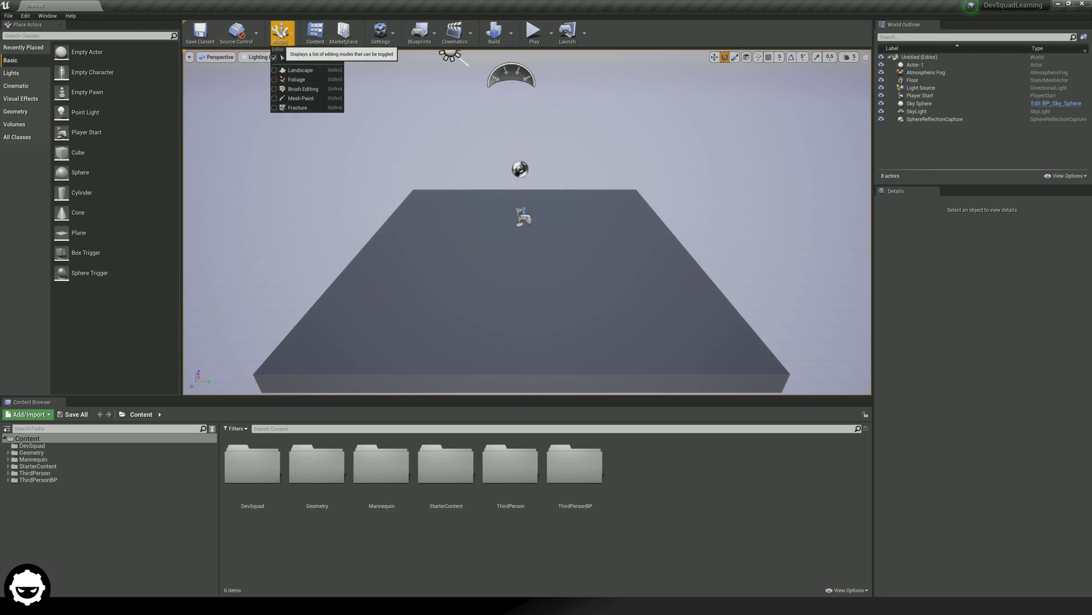
click(310, 70)
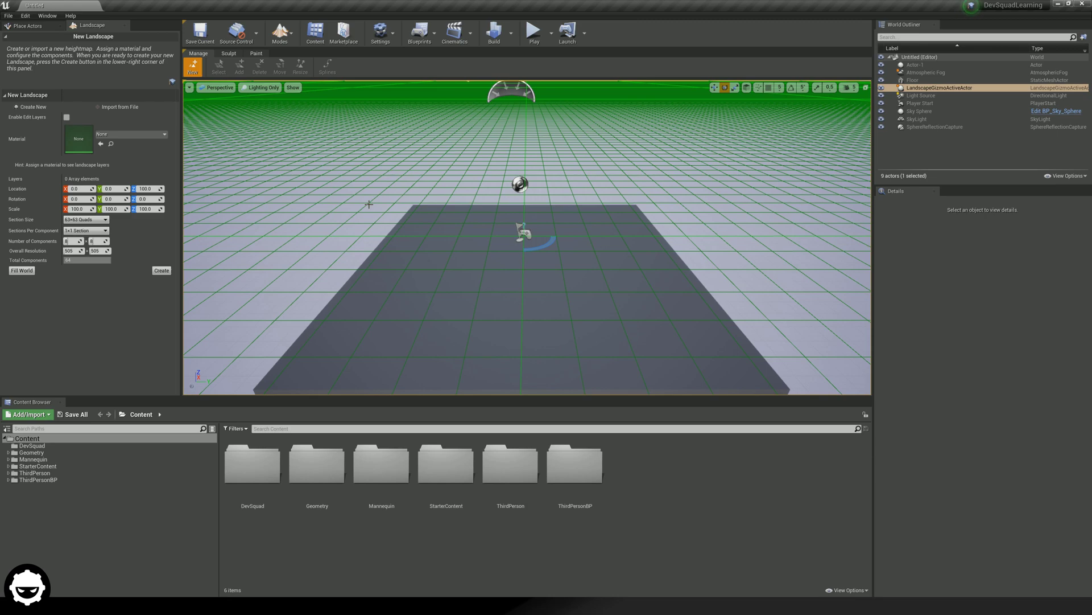
key(s)
mouse_move(527, 238)
right_down()
mouse_move(484, 267)
mouse_move(523, 236)
mouse_move(512, 233)
right_up()
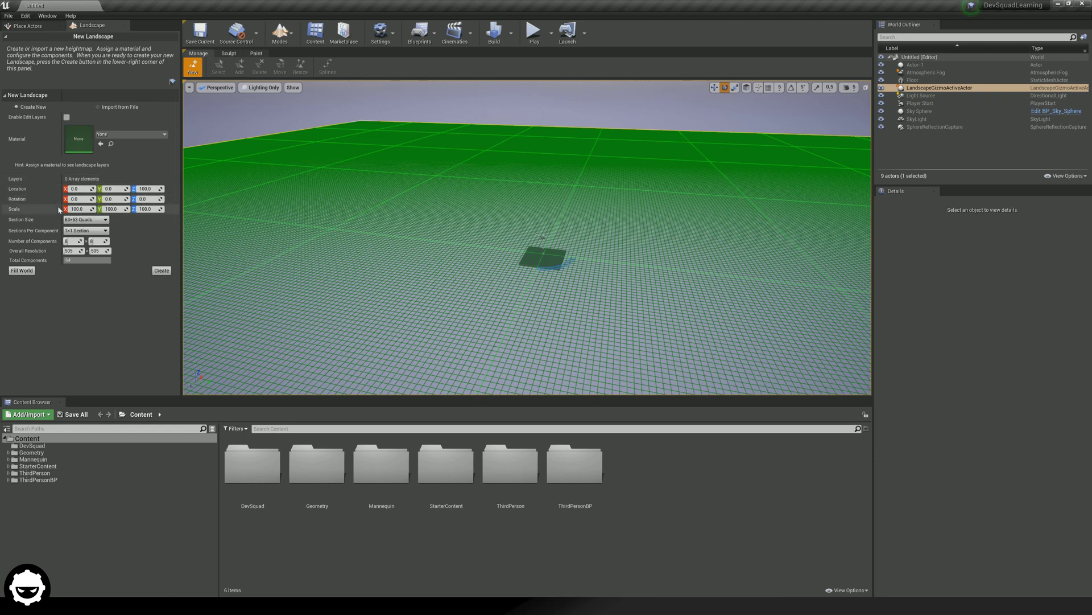
Step: Try shifting the new landscape's location along the X axis, and undo the shift
mouse_move(84, 188)
mouse_down()
mouse_move(127, 189)
mouse_move(77, 189)
mouse_move(91, 188)
mouse_up()
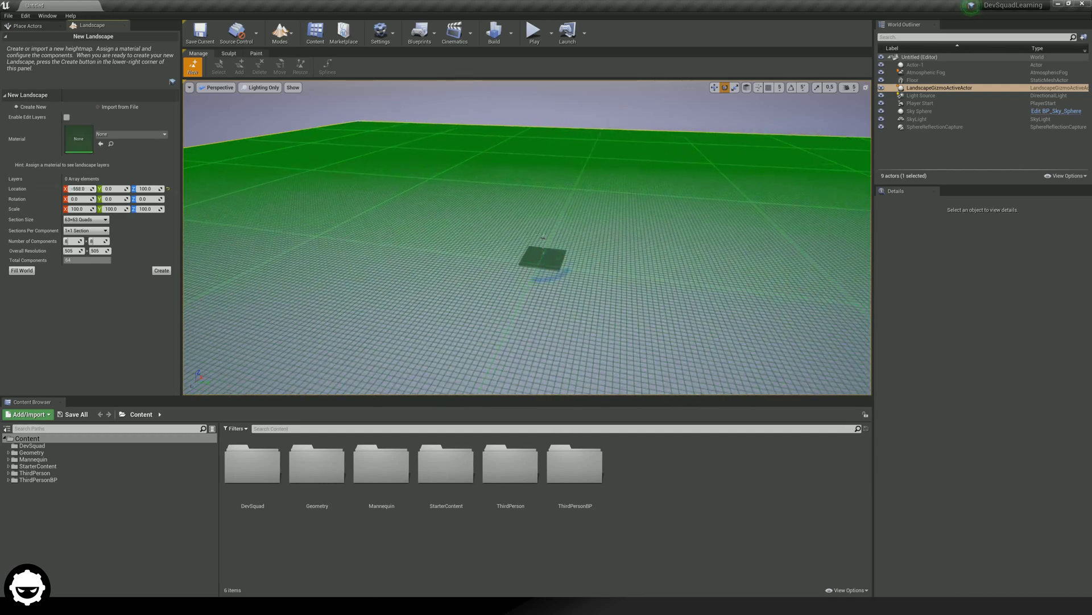
key(ctrl+z)
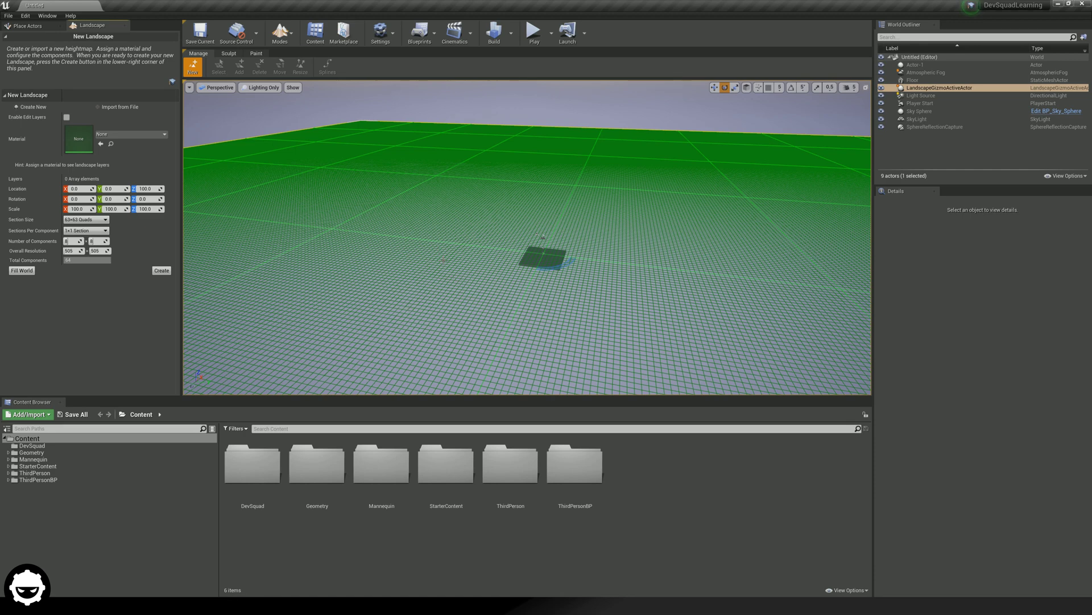
Step: Try 2×2 sections per component with the 63×63 quads section size, and return to 1×1 Section
click(105, 219)
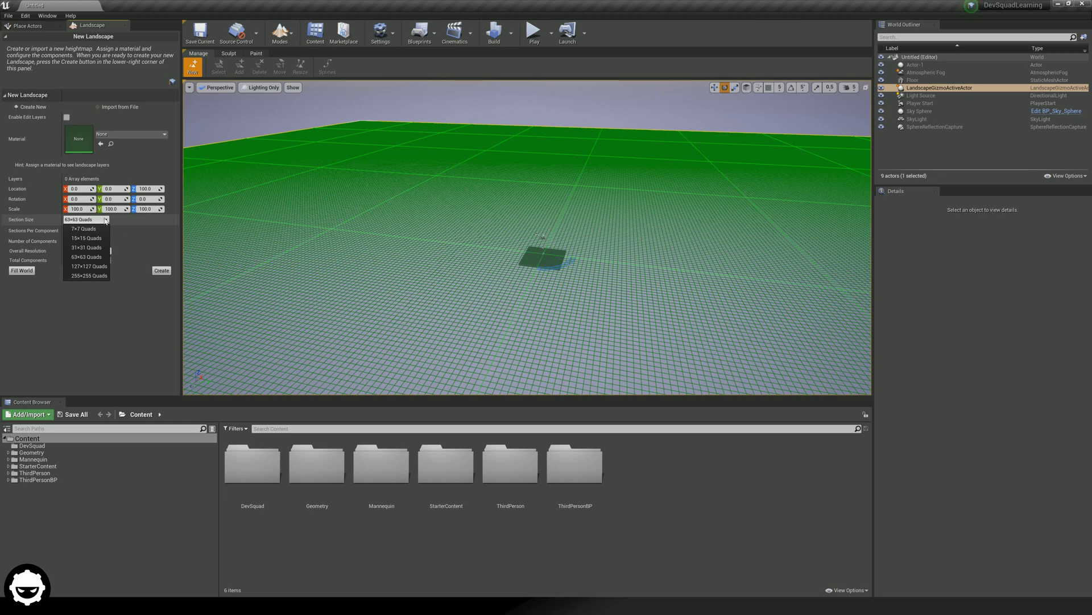
click(87, 256)
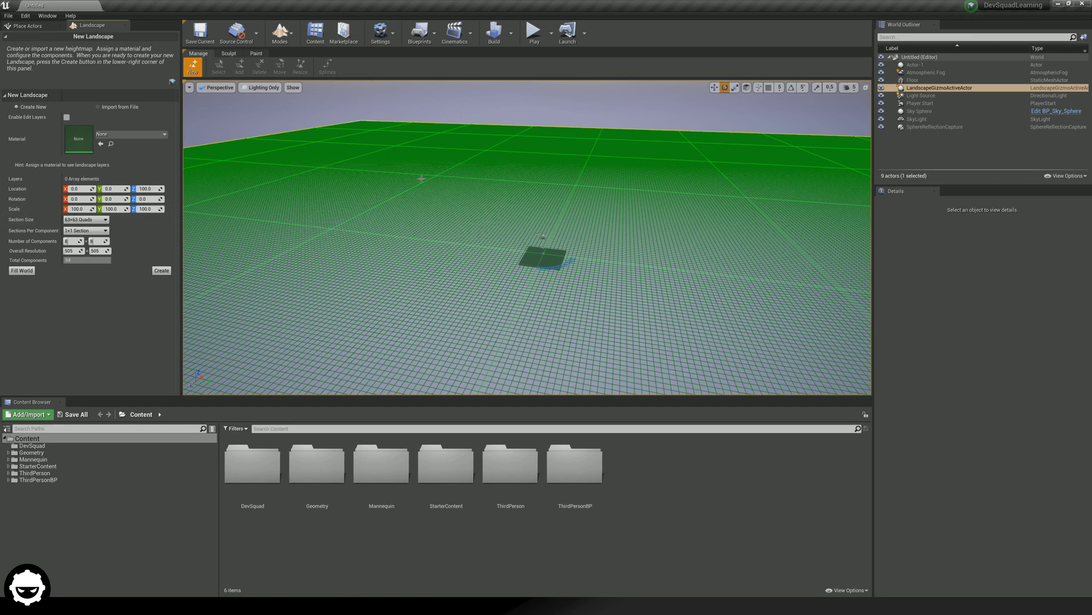
click(85, 231)
click(91, 250)
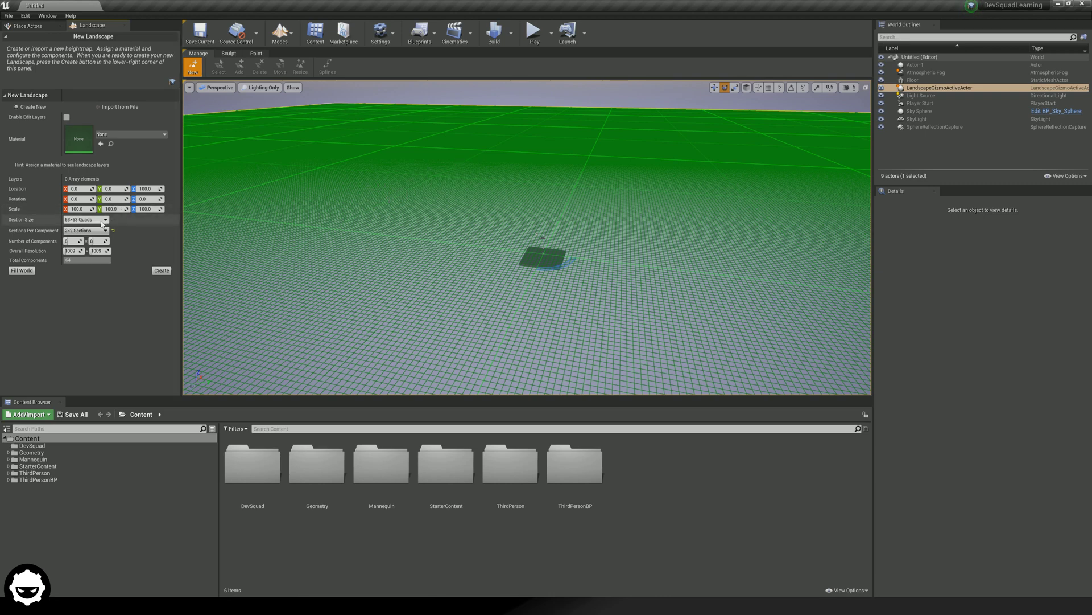
click(85, 231)
click(90, 239)
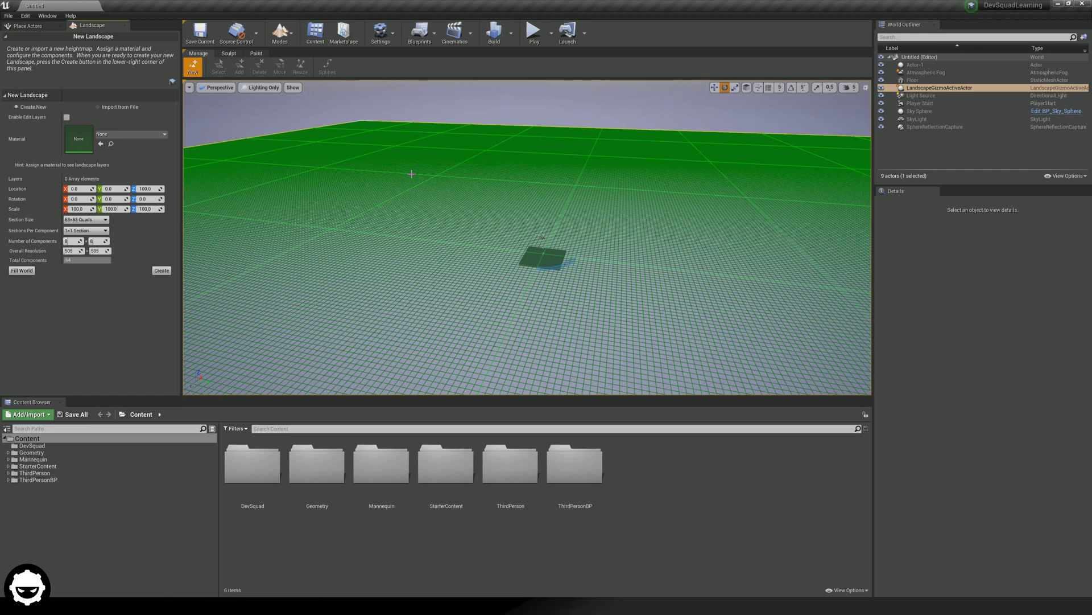
Step: Create the landscape with 32 × 19 components and an overall resolution of 2017 × 1198
right_drag(585, 242, 576, 238)
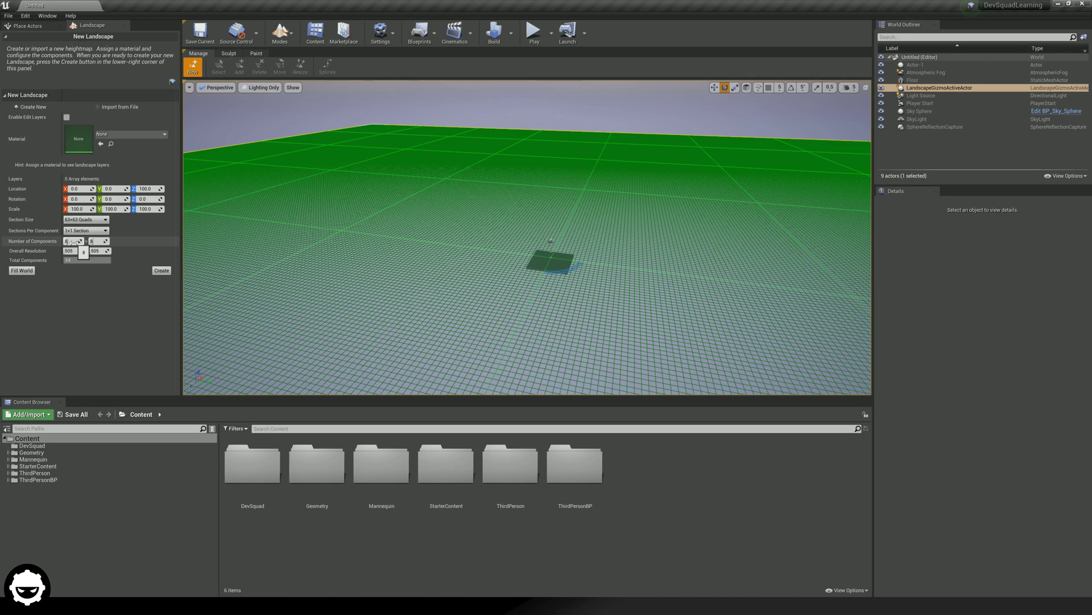
drag(73, 242, 99, 242)
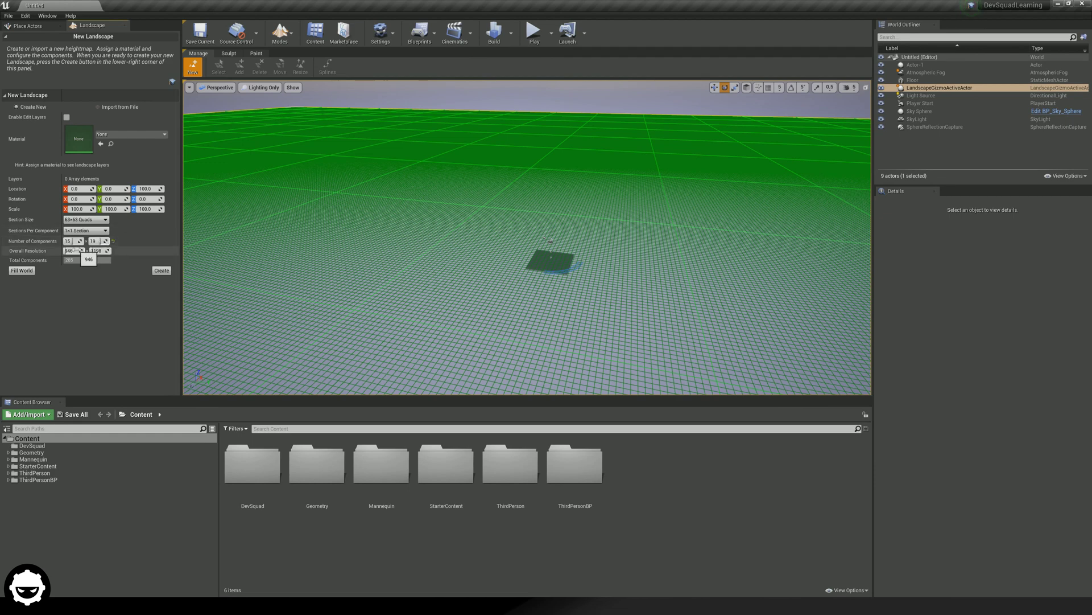
drag(77, 250, 116, 250)
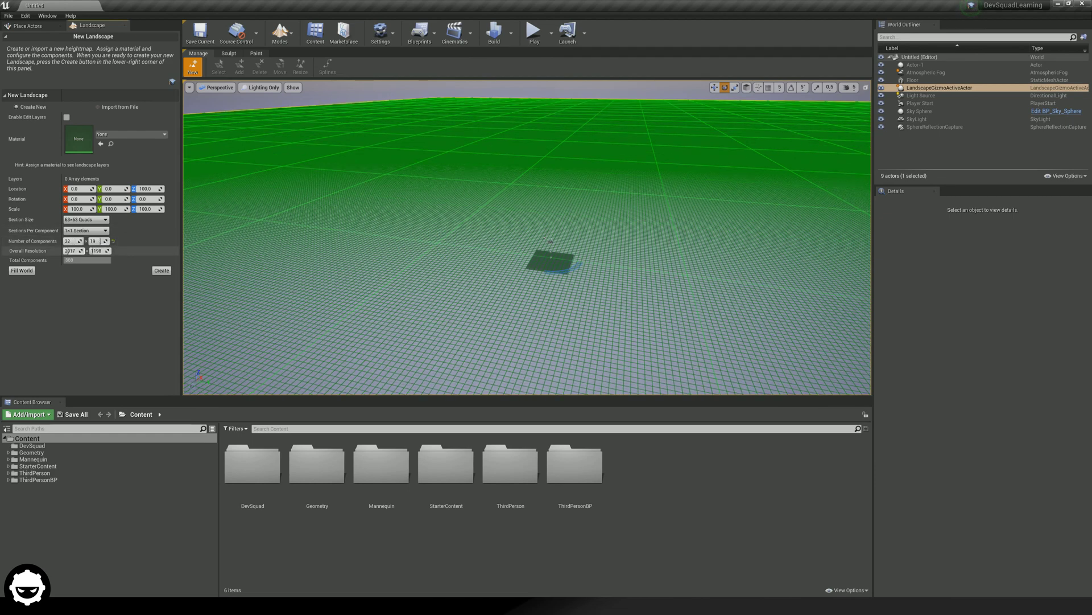
mouse_move(78, 250)
mouse_down()
mouse_move(64, 251)
mouse_move(77, 250)
mouse_up()
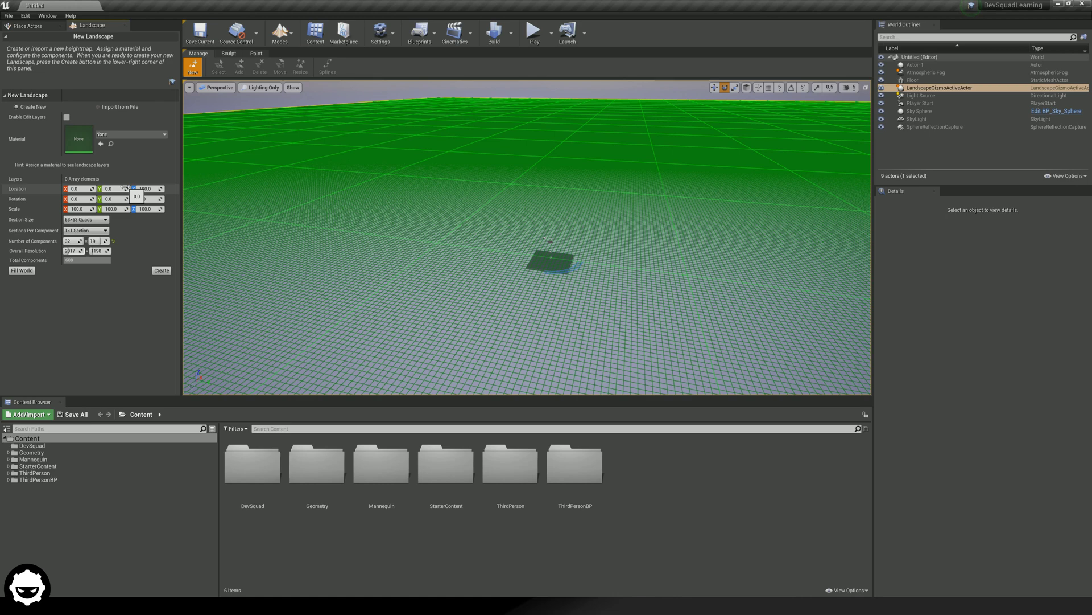
click(162, 270)
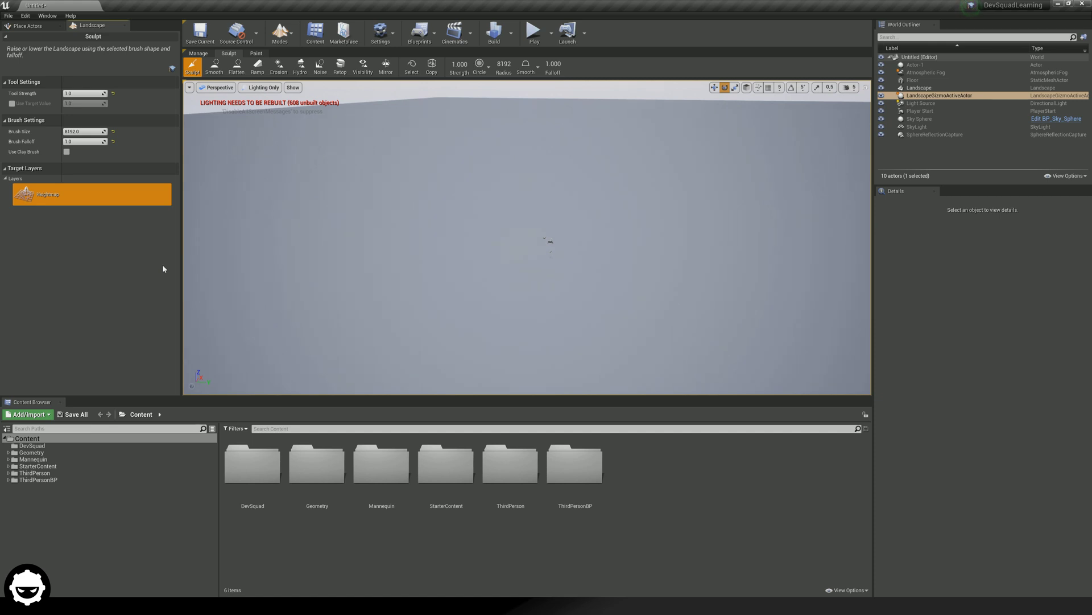
Step: Keep the landscape in Sculpt mode and raise the viewport camera speed by one level
click(255, 54)
click(229, 54)
mouse_move(544, 285)
right_down()
mouse_move(500, 296)
mouse_move(544, 305)
mouse_move(608, 286)
mouse_move(567, 242)
right_up()
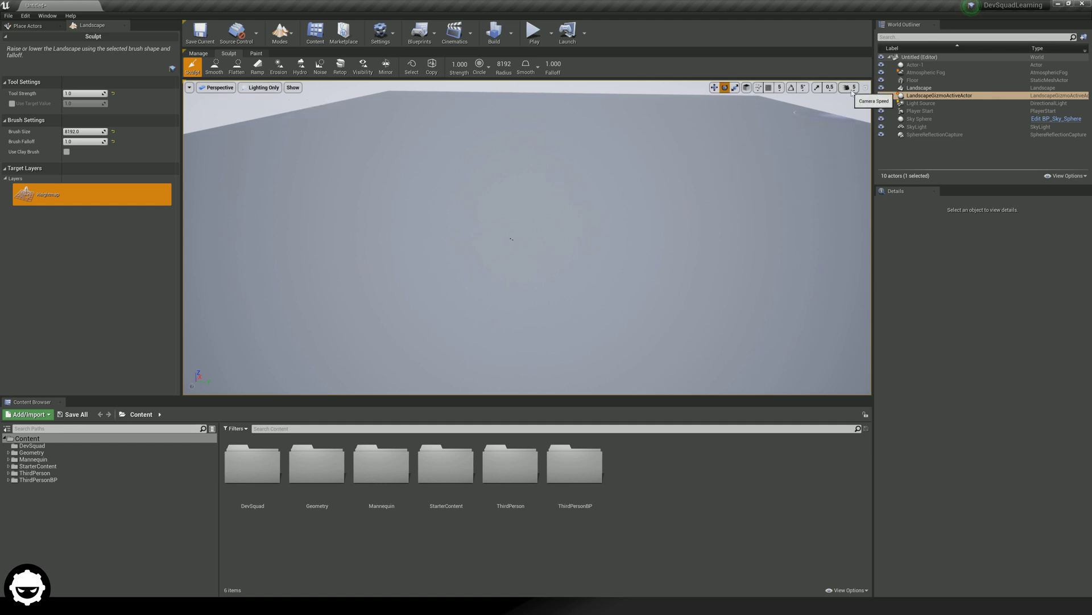
click(852, 89)
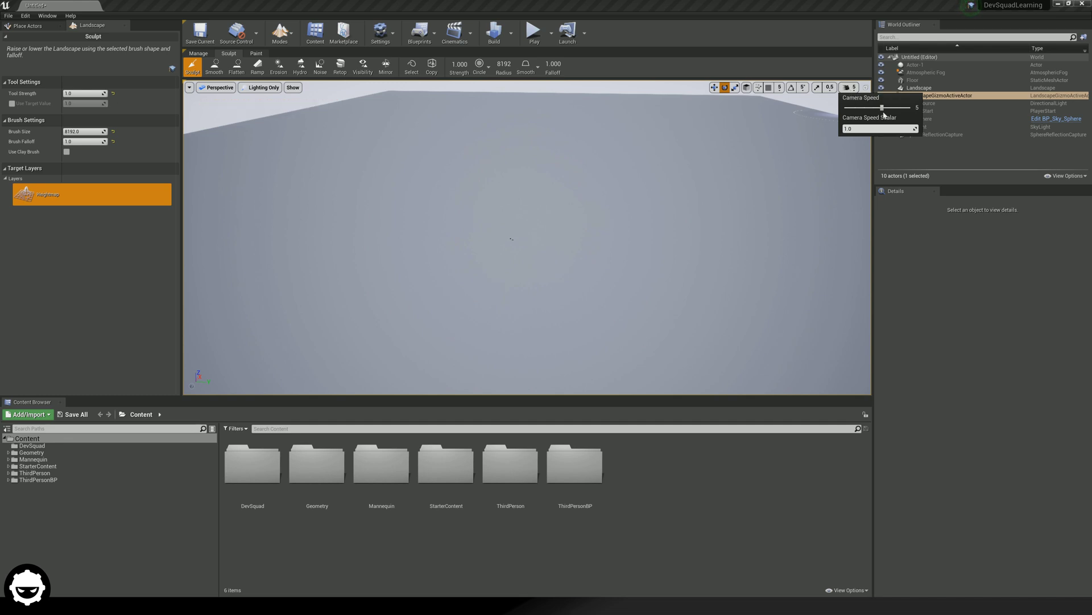
drag(882, 108, 891, 107)
right_drag(654, 220, 535, 160)
right_drag(518, 224, 646, 210)
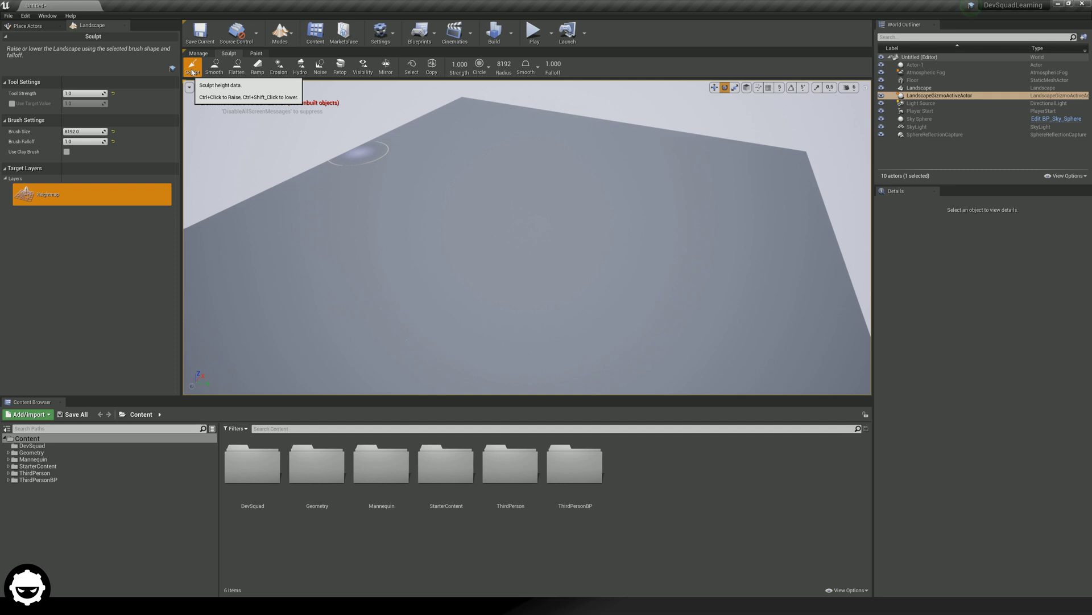
Step: Sculpt a cluster of tall rounded peaks on the flat landscape with brush size 8192 and tool strength 1.0
mouse_move(495, 221)
right_down()
mouse_move(507, 260)
mouse_move(484, 241)
mouse_move(482, 268)
mouse_move(500, 264)
mouse_move(515, 228)
mouse_move(487, 251)
right_up()
scroll(496, 219, down, 1)
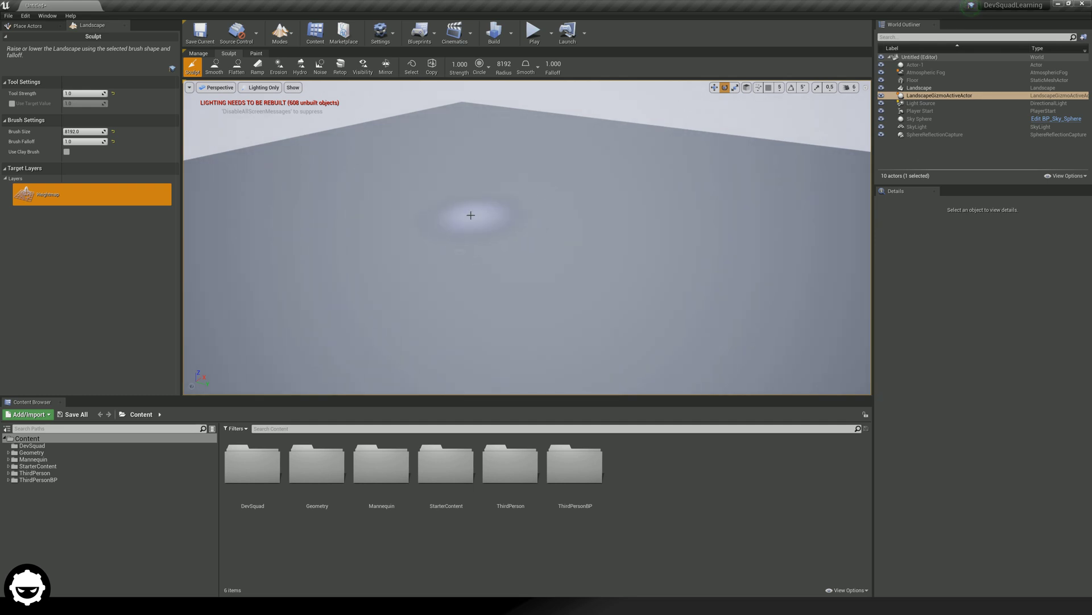
mouse_move(479, 214)
mouse_down()
mouse_move(427, 237)
mouse_move(302, 240)
mouse_move(248, 261)
mouse_move(227, 239)
mouse_up()
right_drag(546, 244, 433, 244)
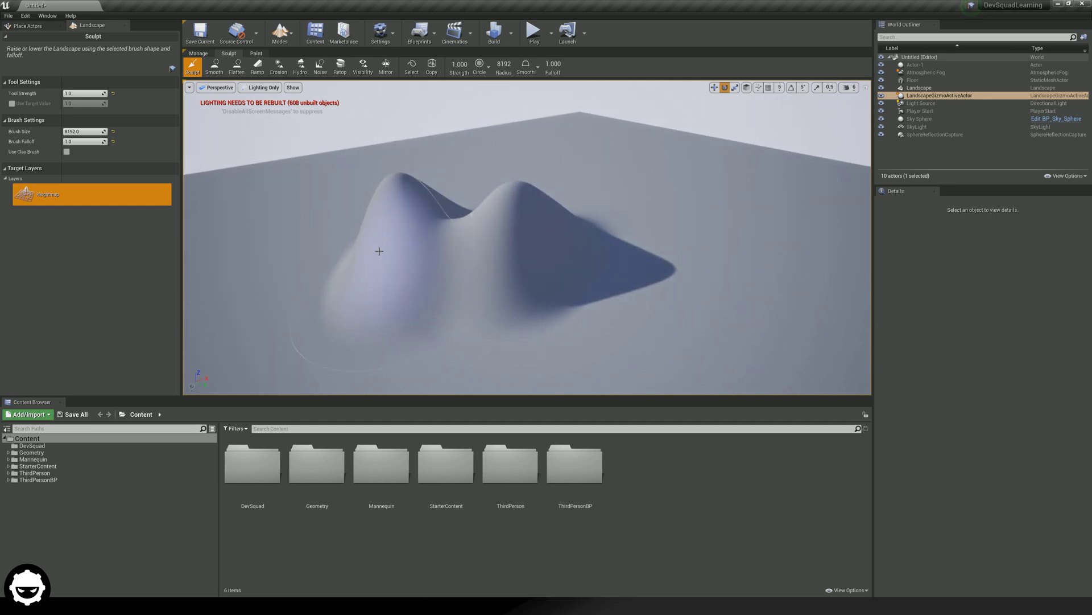
mouse_move(317, 267)
shift+mouse_down()
mouse_move(601, 296)
mouse_move(409, 267)
mouse_move(319, 267)
mouse_move(602, 274)
mouse_move(719, 243)
mouse_move(671, 261)
mouse_move(437, 294)
mouse_move(348, 293)
mouse_move(276, 267)
mouse_move(243, 341)
shift+mouse_up()
right_drag(243, 344, 268, 376)
mouse_move(319, 250)
mouse_down()
mouse_move(415, 268)
mouse_move(487, 305)
mouse_move(639, 268)
mouse_move(674, 220)
mouse_move(532, 273)
mouse_move(258, 305)
mouse_move(492, 303)
mouse_move(683, 256)
mouse_move(524, 260)
mouse_up()
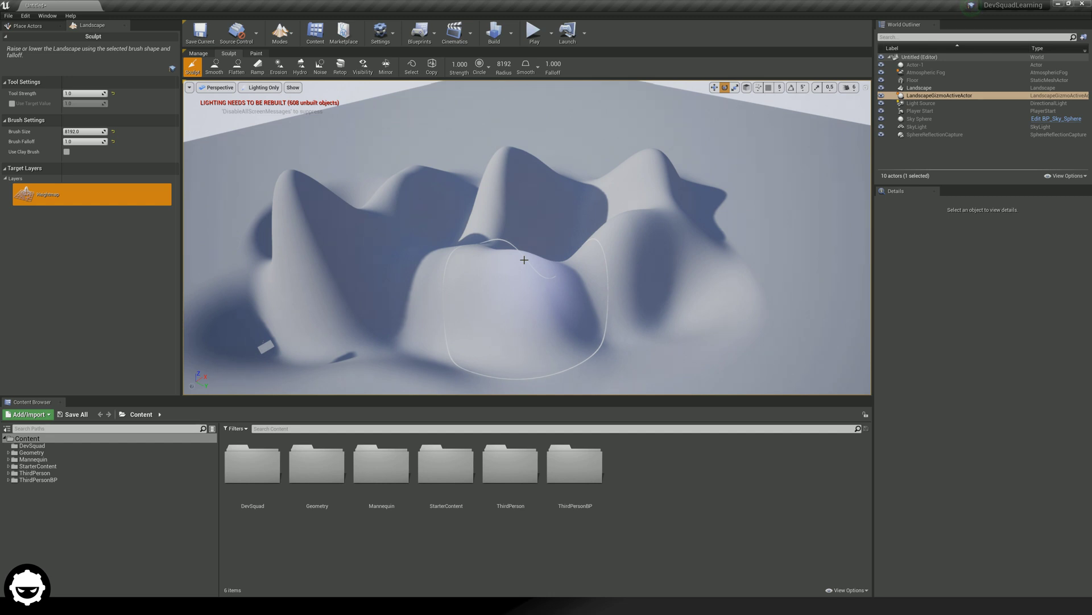
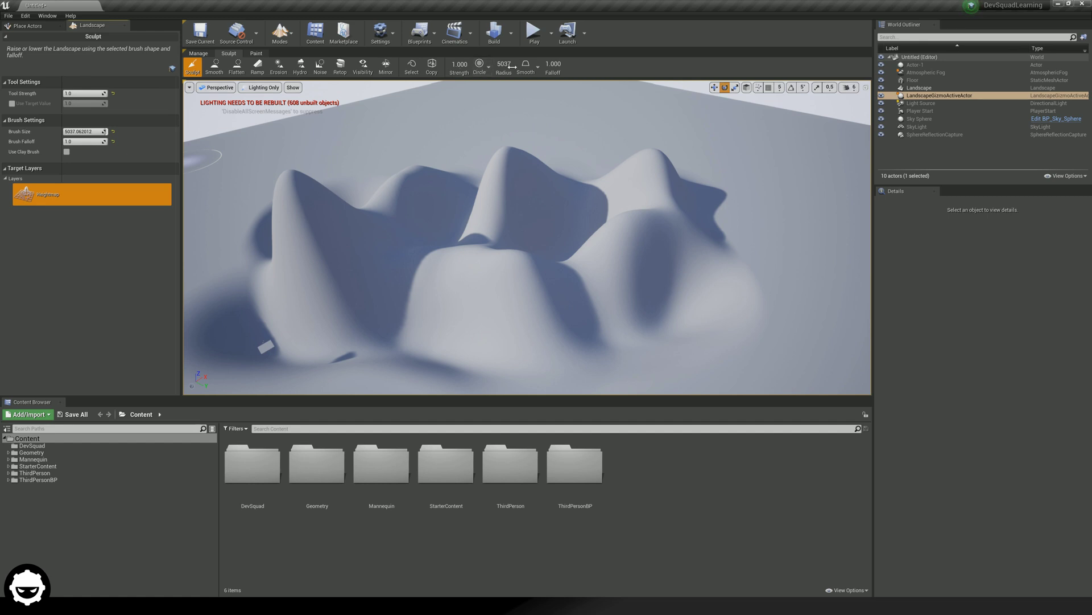
Step: Sculpt smooth rounded hills in front of the existing peaks with brush size about 4536 and brush falloff 1.0
drag(504, 63, 486, 63)
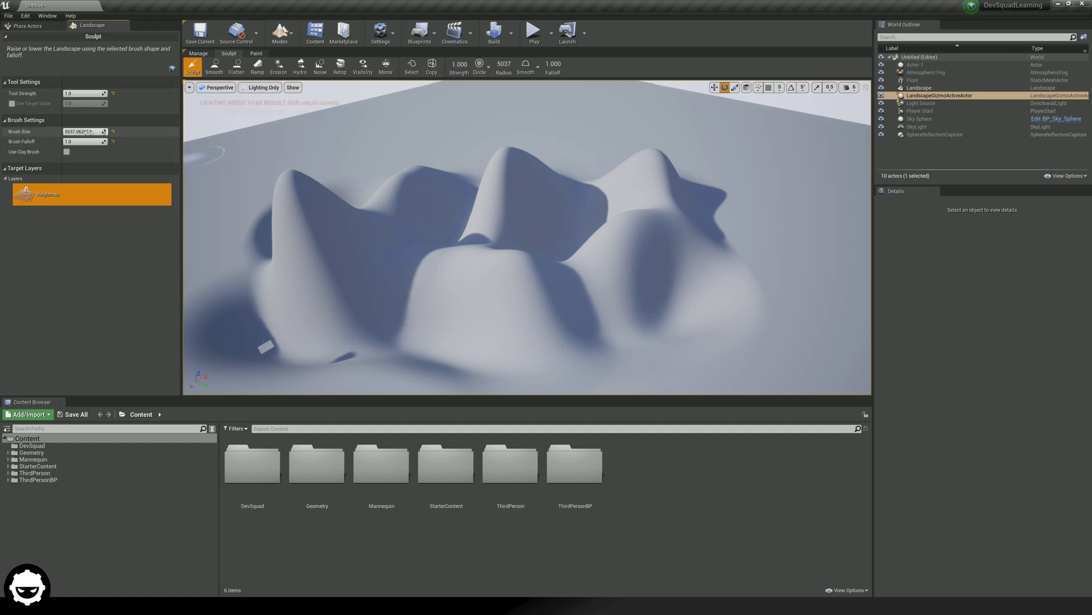
drag(100, 131, 103, 132)
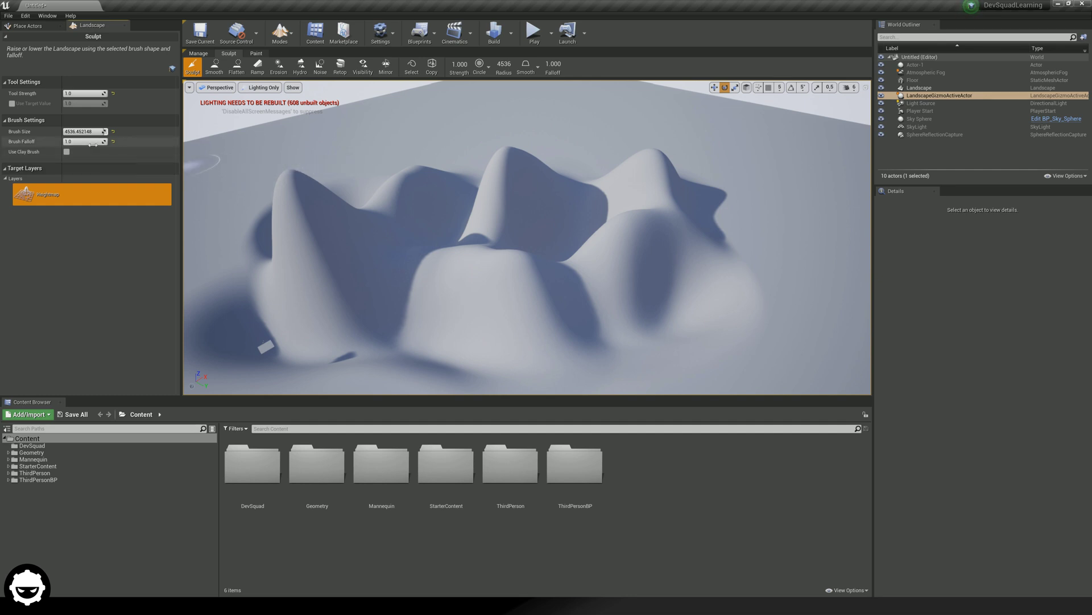
drag(101, 141, 76, 141)
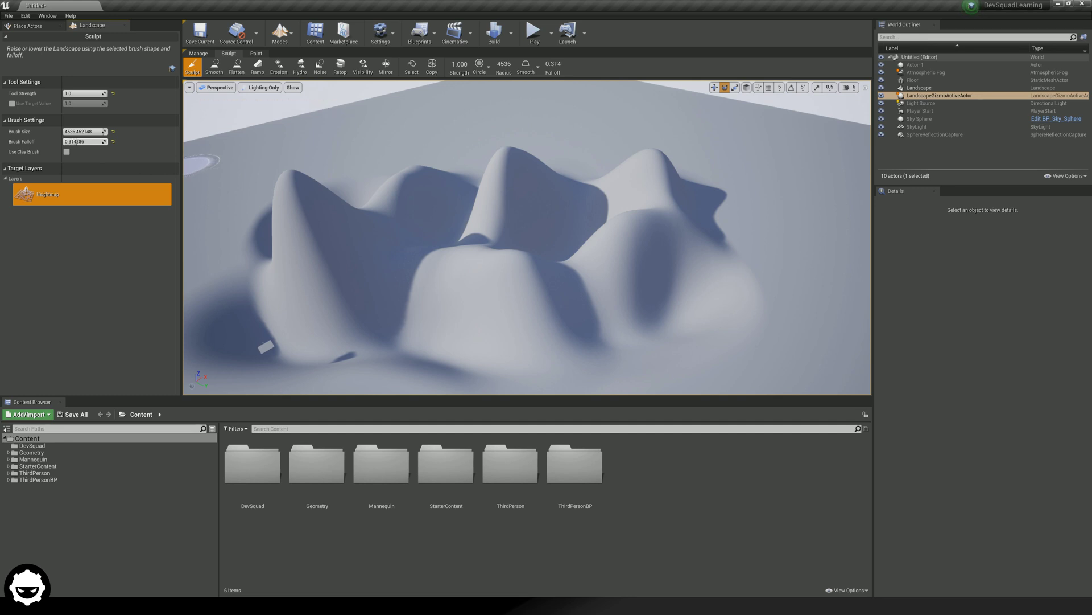
mouse_move(481, 293)
mouse_down()
mouse_move(478, 283)
mouse_move(483, 298)
mouse_up()
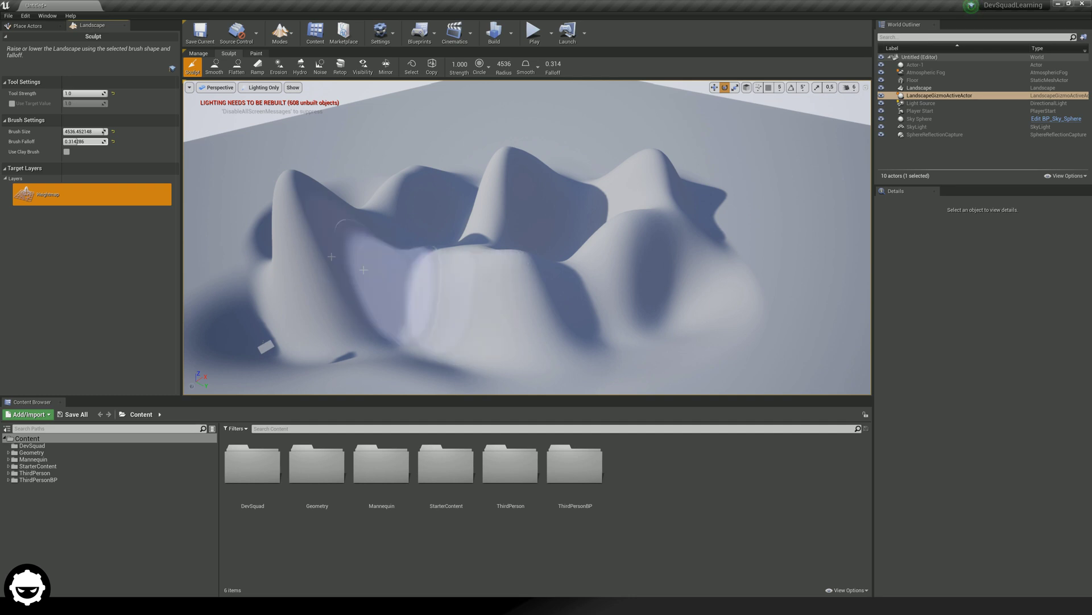
drag(78, 141, 108, 141)
drag(720, 357, 714, 333)
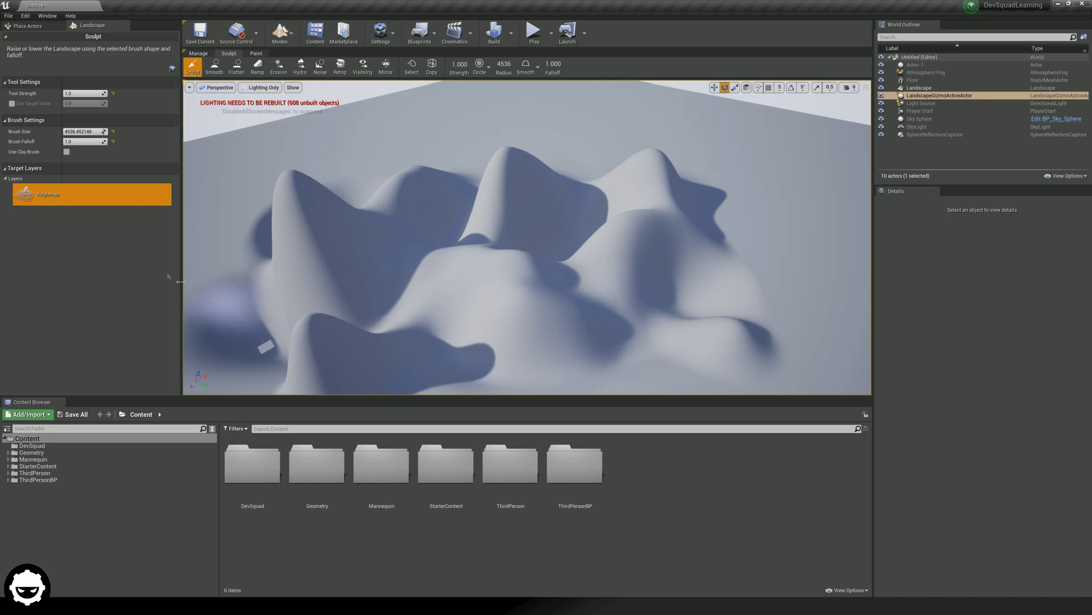
Step: Set the brush falloff to 0.0 and sculpt a hard-edged raised mass across the foreground hills
drag(100, 141, 63, 142)
mouse_move(718, 261)
mouse_down()
mouse_move(800, 288)
mouse_move(675, 343)
mouse_move(545, 320)
mouse_move(545, 305)
mouse_up()
right_drag(545, 305, 586, 336)
mouse_move(541, 256)
right_down()
mouse_move(563, 276)
mouse_move(653, 242)
right_up()
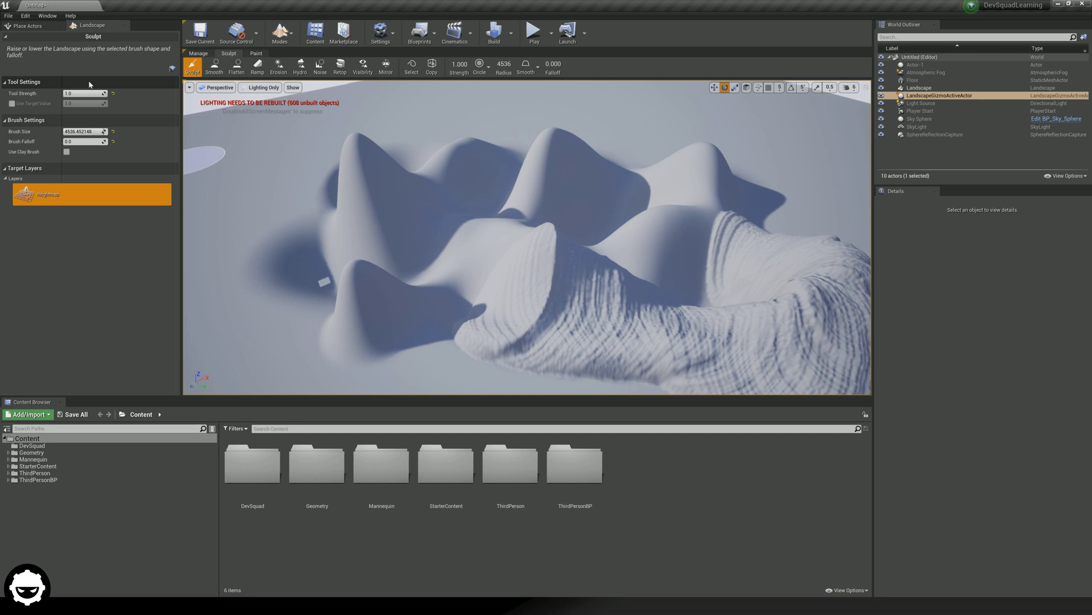
Step: Set the tool strength to 0.0 and brush over the raised foreground terrain
drag(89, 91, 62, 92)
mouse_move(585, 300)
mouse_down()
mouse_move(531, 295)
mouse_move(474, 321)
mouse_move(575, 296)
mouse_move(705, 336)
mouse_move(791, 285)
mouse_move(677, 291)
mouse_up()
right_drag(677, 290, 711, 298)
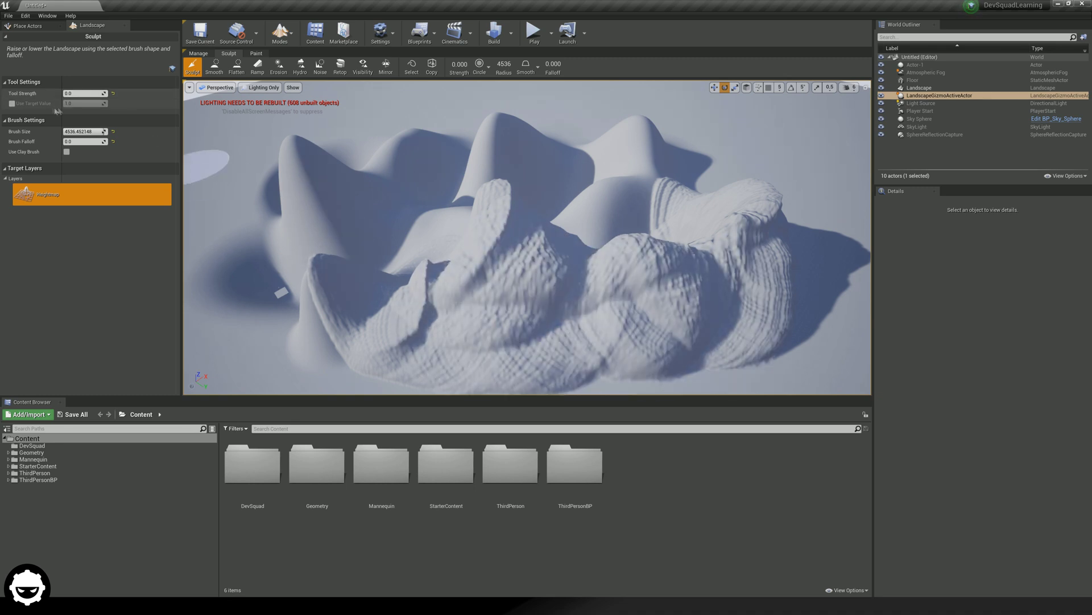
Step: Raise the tool strength to about 0.133 and sculpt further across the rough foreground mass
drag(70, 93, 69, 93)
mouse_move(658, 309)
mouse_down()
mouse_move(385, 329)
mouse_move(536, 315)
mouse_up()
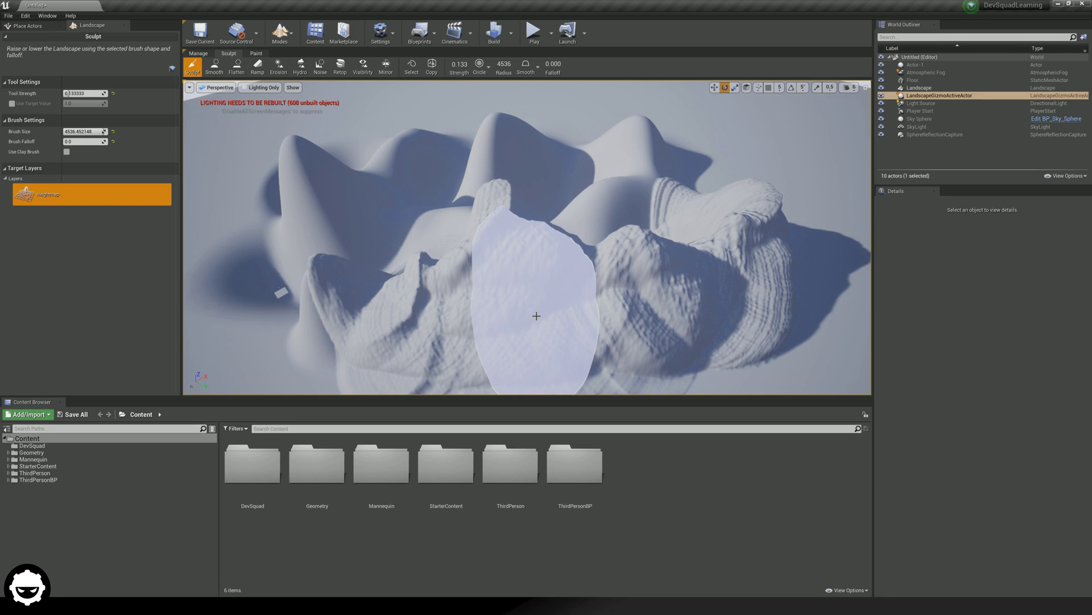
drag(536, 315, 695, 317)
mouse_move(695, 317)
right_down()
mouse_move(648, 295)
mouse_move(603, 302)
mouse_move(690, 322)
right_up()
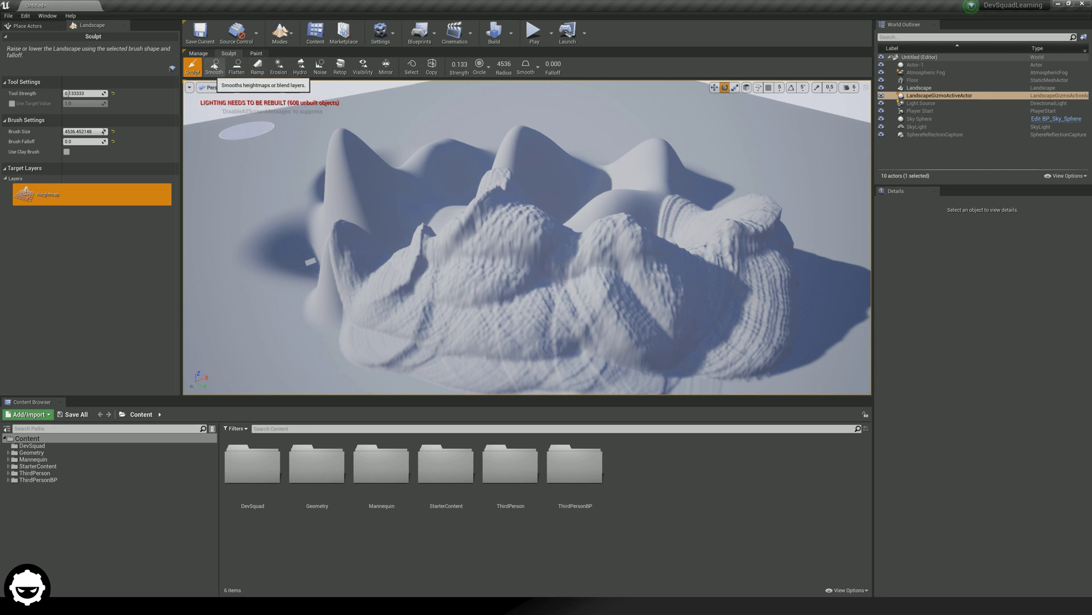
Step: Soften the rough foreground ridges with the Smooth tool at strength about 0.133 and brush size about 4536
click(220, 67)
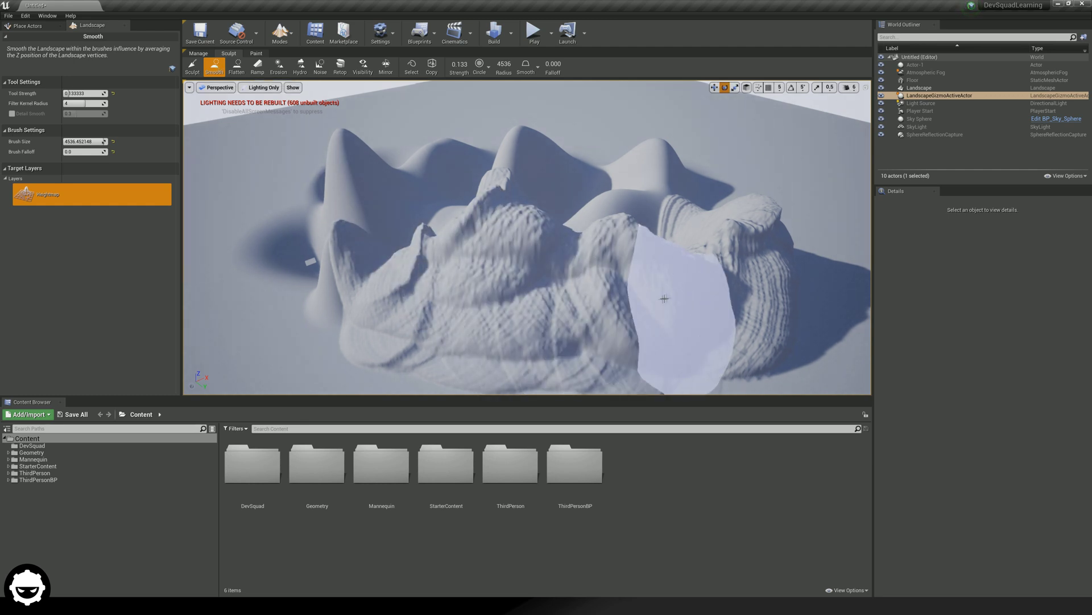
mouse_move(610, 307)
mouse_down()
mouse_move(349, 317)
mouse_move(302, 280)
mouse_up()
mouse_move(302, 280)
right_down()
mouse_move(472, 311)
mouse_move(433, 319)
mouse_move(456, 336)
mouse_move(306, 279)
right_up()
key(w)
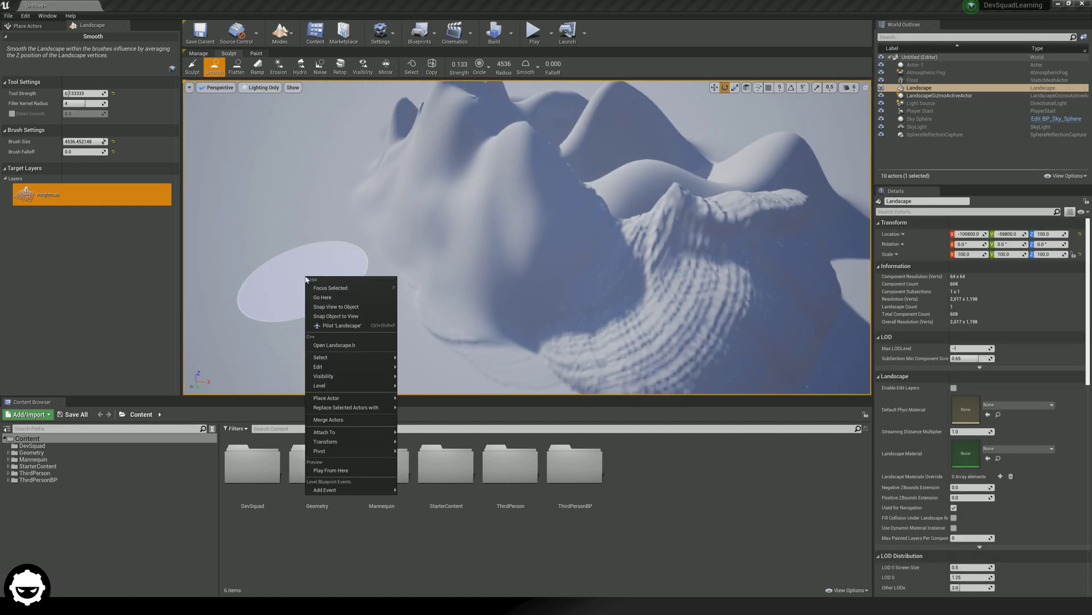
right_drag(537, 245, 533, 242)
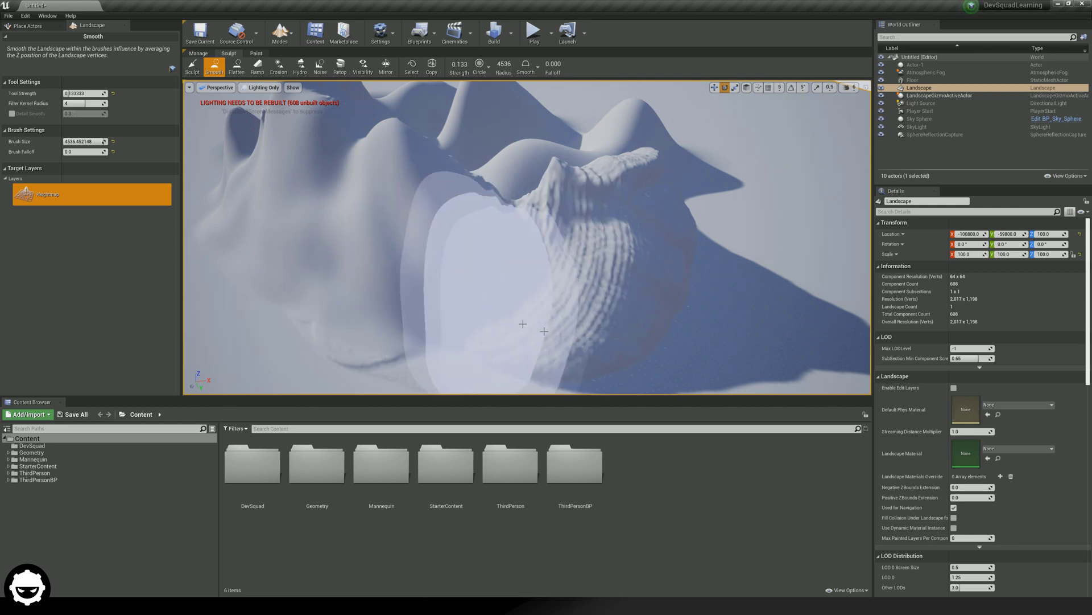
mouse_move(688, 238)
mouse_down()
mouse_move(561, 273)
mouse_move(395, 298)
mouse_move(296, 290)
mouse_up()
mouse_move(296, 289)
right_down()
mouse_move(302, 307)
mouse_move(228, 284)
mouse_move(193, 288)
right_up()
right_drag(386, 279, 390, 256)
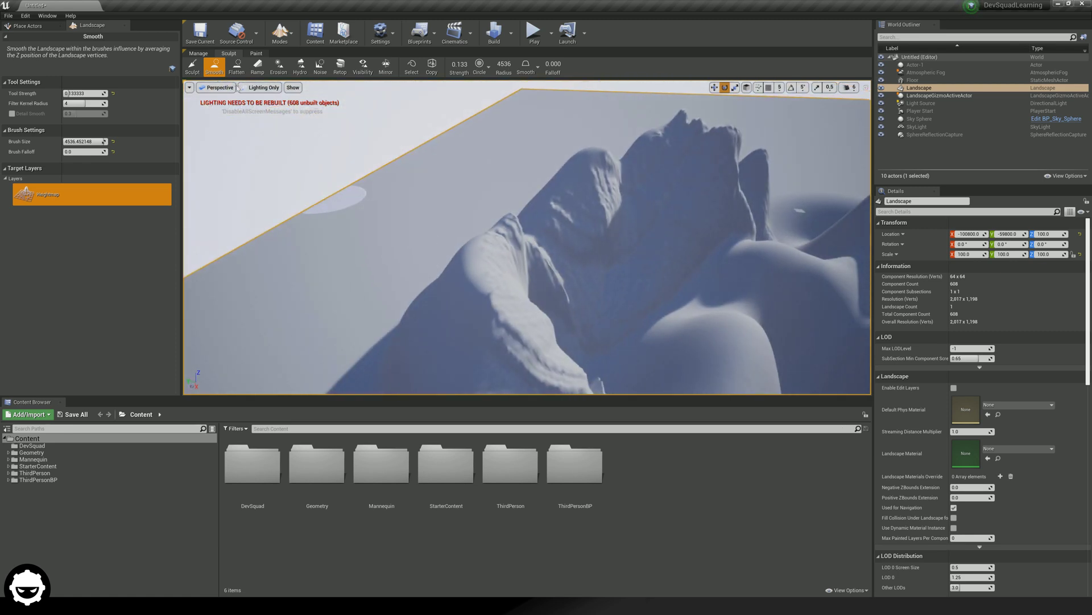
Step: Level the ground beside the mountains with the Flatten tool, using strength about 0.133 and brush falloff 0.0
click(238, 67)
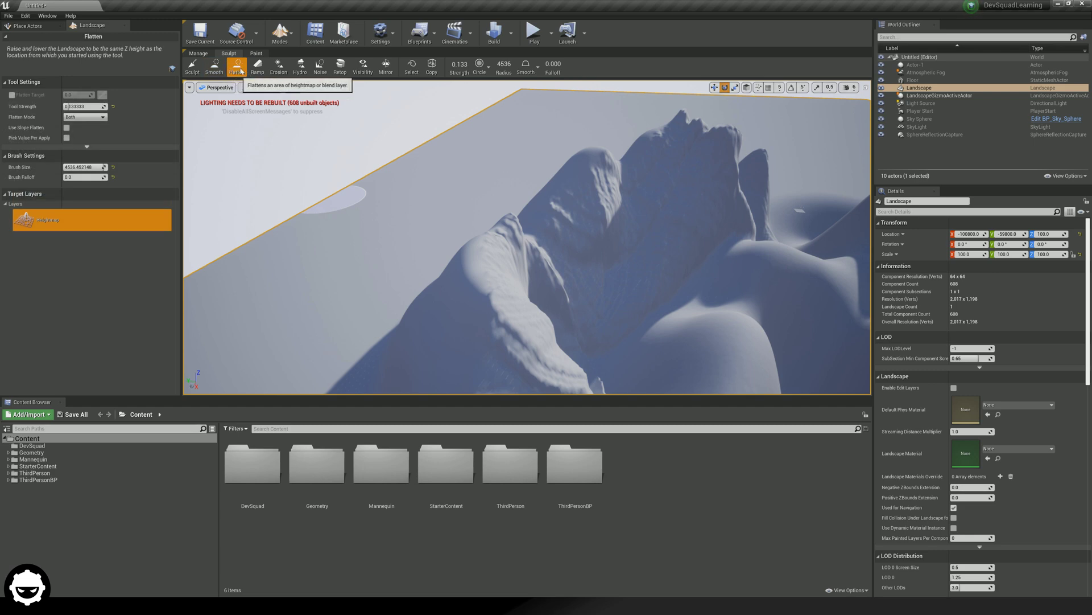
right_drag(455, 202, 497, 216)
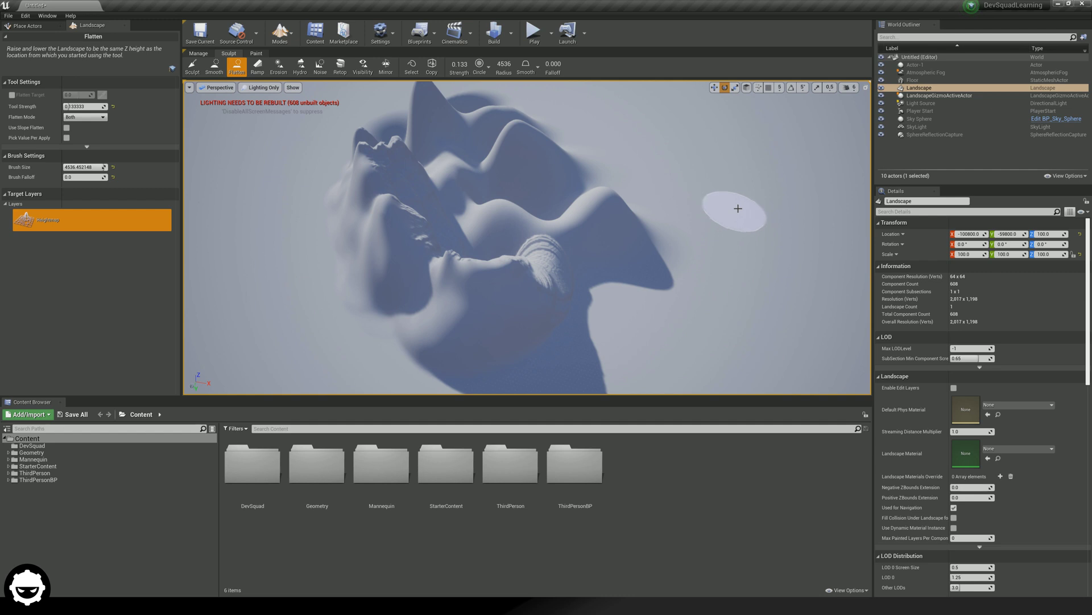
mouse_move(742, 210)
mouse_down()
mouse_move(653, 237)
mouse_move(463, 235)
mouse_move(647, 285)
mouse_move(663, 244)
mouse_move(585, 215)
mouse_move(487, 224)
mouse_move(529, 201)
mouse_move(643, 219)
mouse_up()
mouse_move(644, 220)
right_down()
mouse_move(668, 239)
mouse_move(540, 228)
mouse_move(590, 222)
right_up()
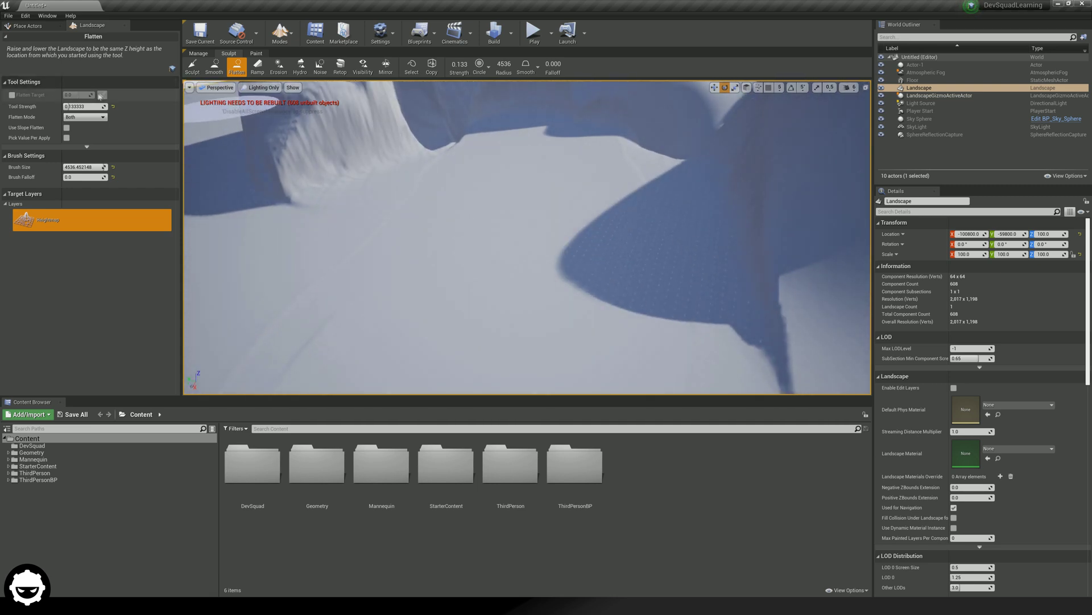
right_drag(472, 169, 500, 234)
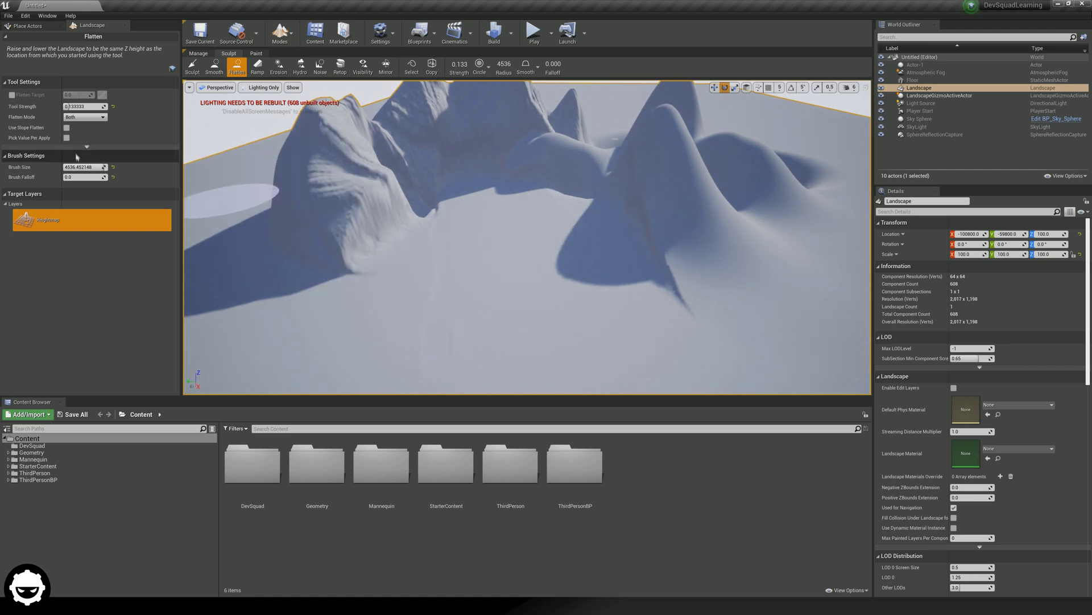
Step: Set the Flatten brush falloff to about 0.895 and flatten the terrain around the foot of the steep ridged slope
drag(91, 177, 137, 177)
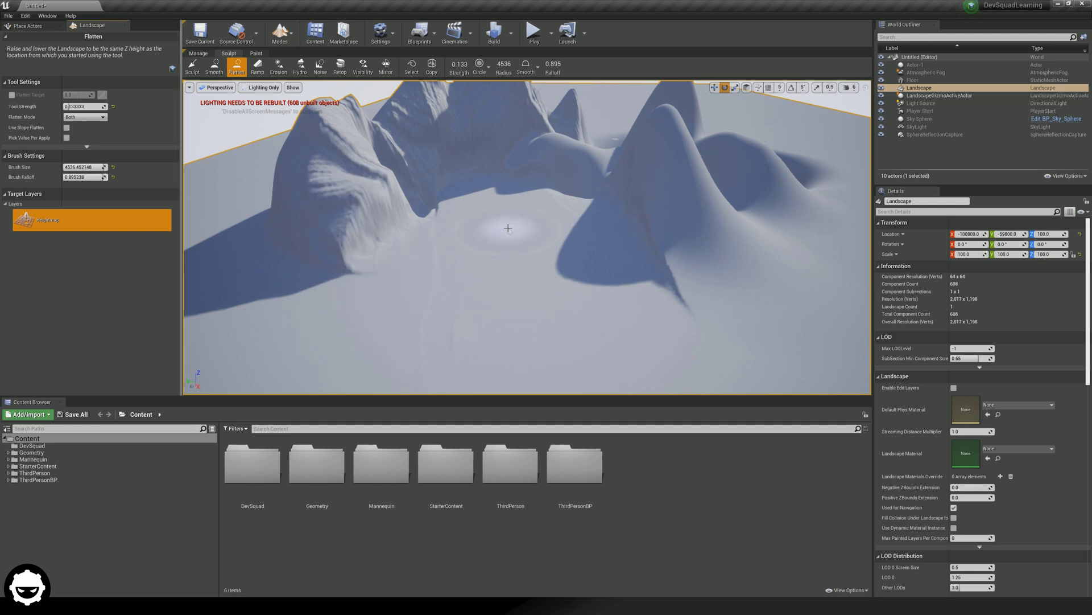
mouse_move(439, 227)
mouse_down()
mouse_move(390, 231)
mouse_move(370, 261)
mouse_up()
mouse_move(524, 266)
right_down()
mouse_move(592, 266)
mouse_move(515, 279)
right_up()
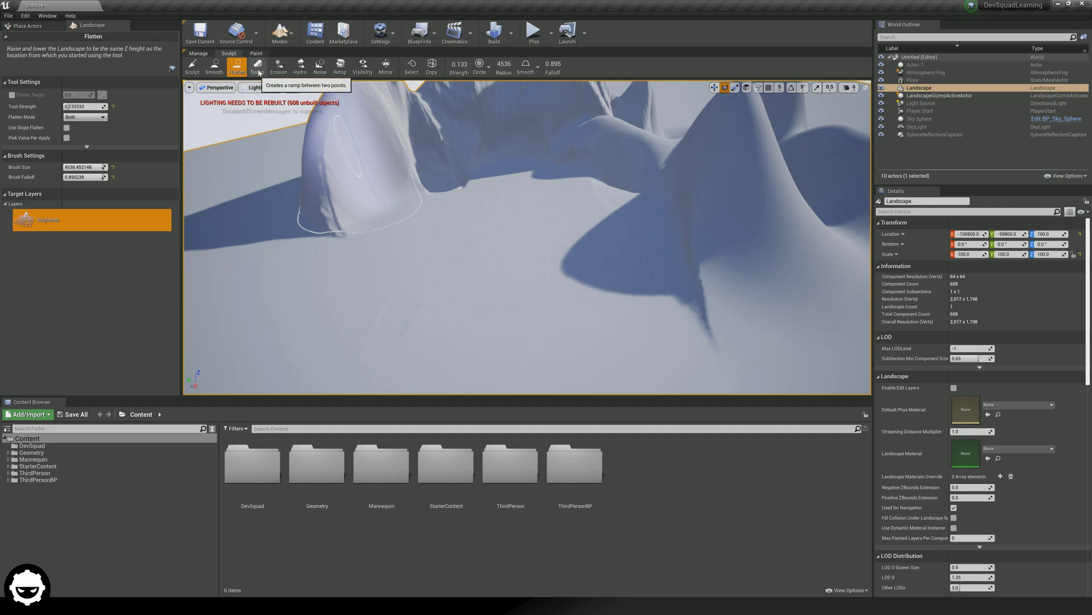
Step: Place Ramp tool points on the flat ground and near the tall hill's summit, and adjust the upper point's position
click(257, 66)
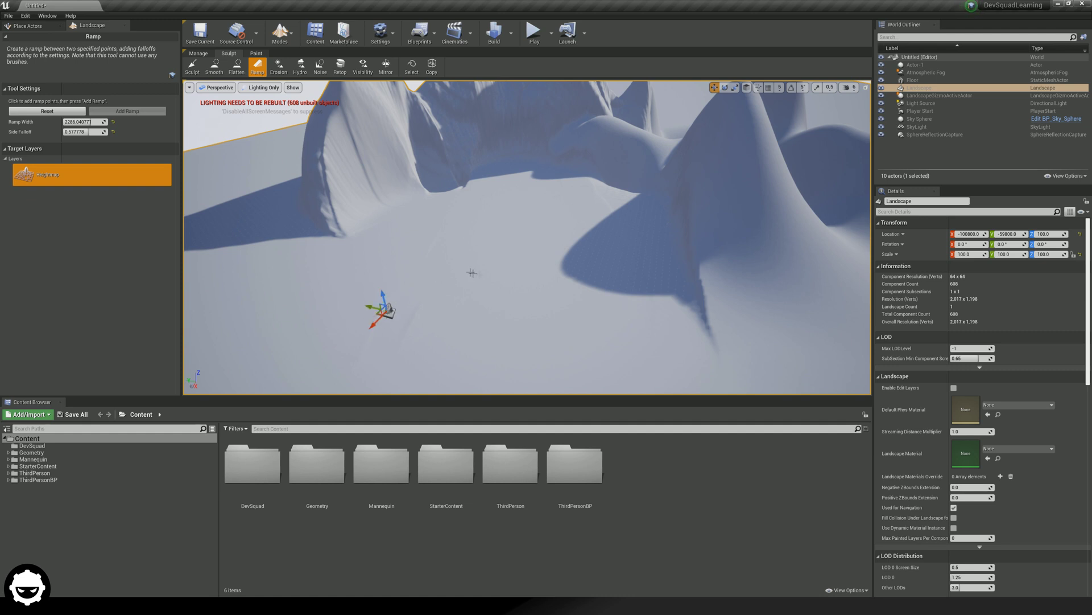
click(736, 106)
right_drag(703, 186, 681, 134)
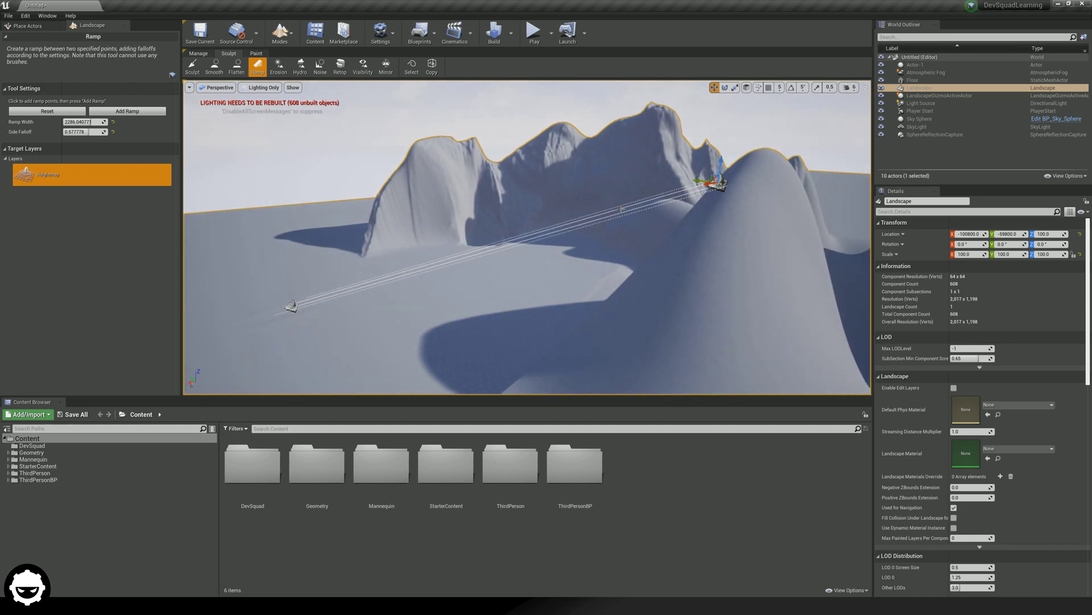
right_drag(714, 214, 746, 175)
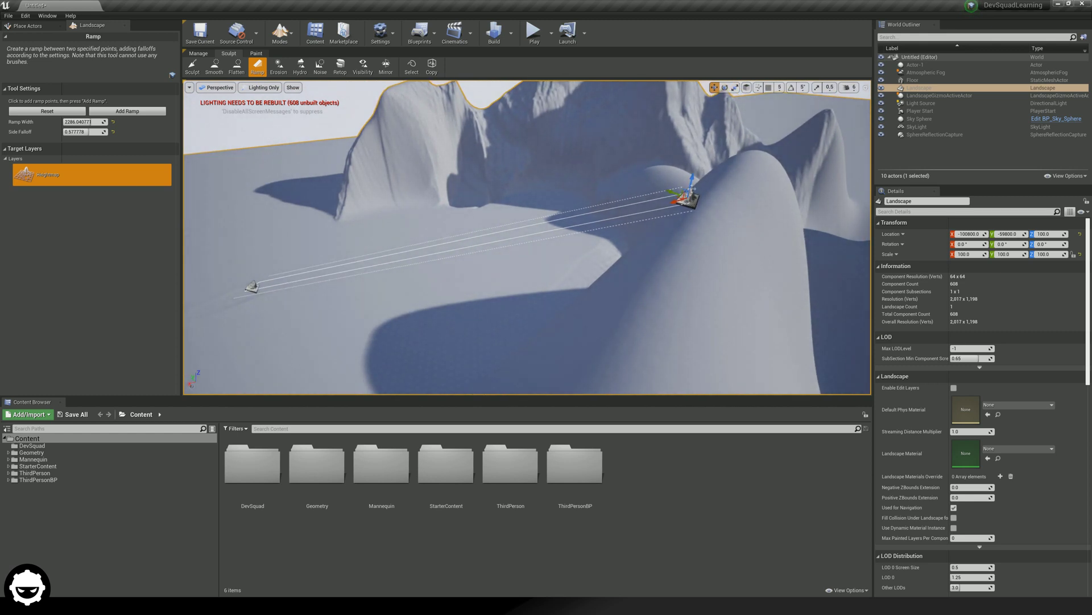
mouse_move(686, 198)
mouse_down()
mouse_move(580, 195)
mouse_move(653, 195)
mouse_move(679, 211)
mouse_up()
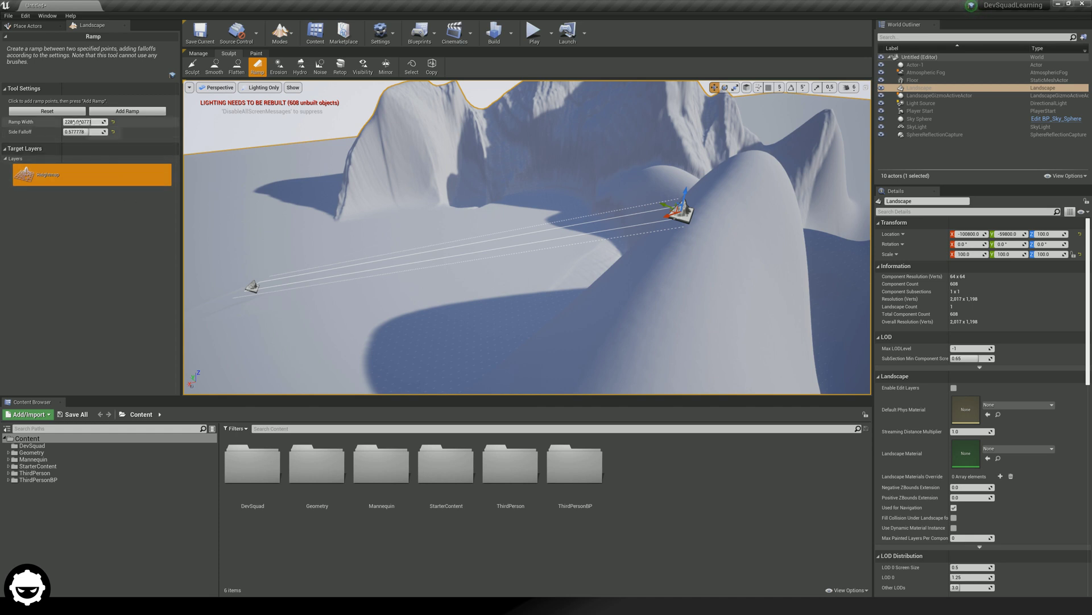
Step: Set the ramp width to 8192 and side falloff to about 0.178, and add the ramp up to the hill
right_drag(398, 227, 626, 228)
right_drag(364, 222, 342, 223)
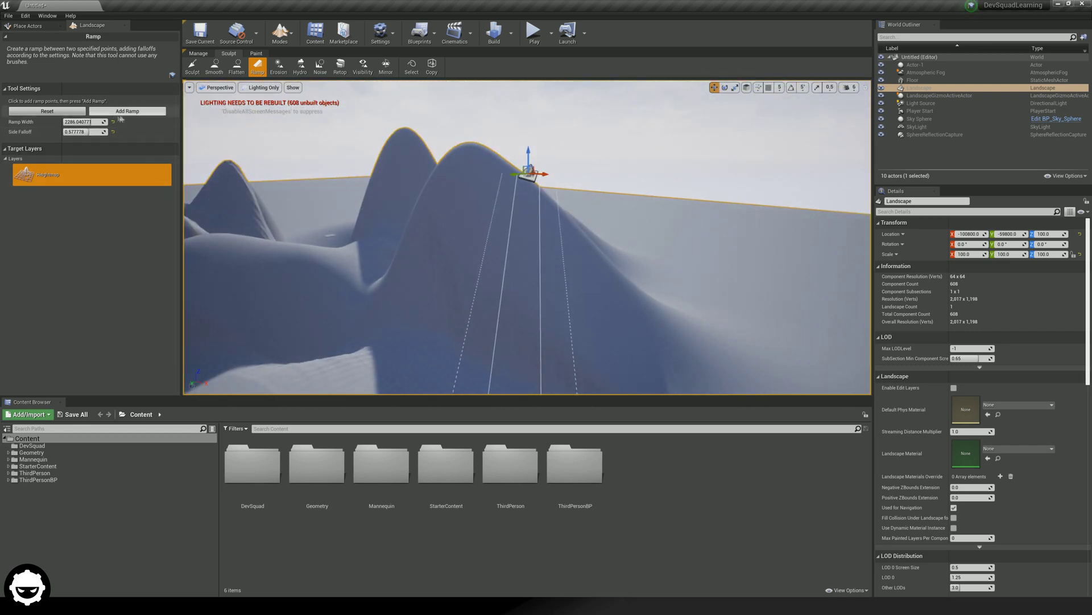
mouse_move(90, 121)
mouse_down()
mouse_move(108, 121)
mouse_move(87, 119)
mouse_up()
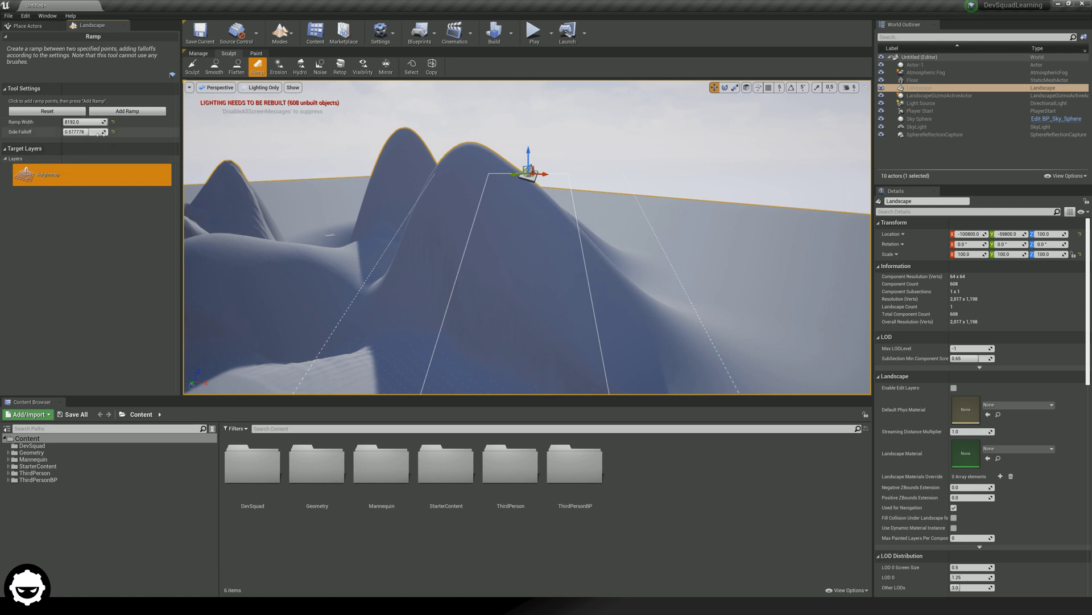
mouse_move(79, 132)
mouse_down()
mouse_move(96, 131)
mouse_move(68, 131)
mouse_move(81, 131)
mouse_up()
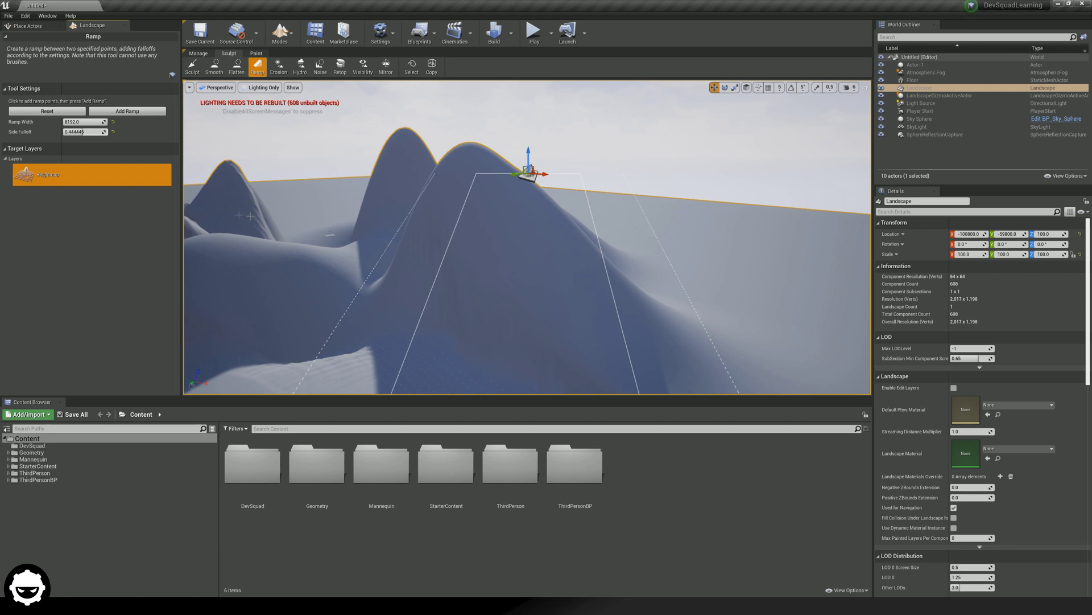
mouse_move(83, 131)
mouse_down()
mouse_move(157, 132)
mouse_move(66, 132)
mouse_up()
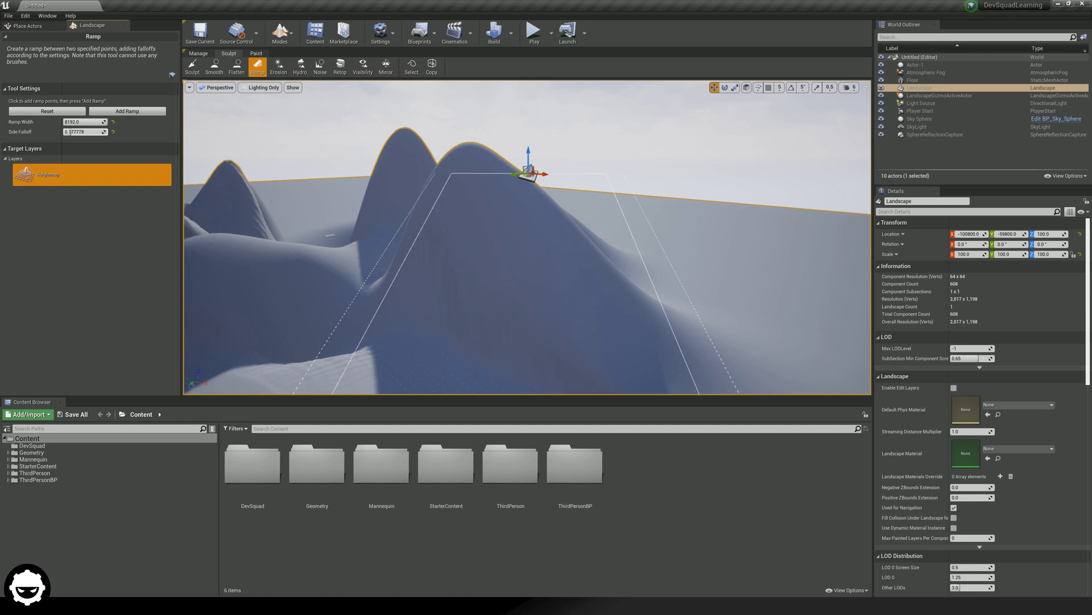
click(135, 112)
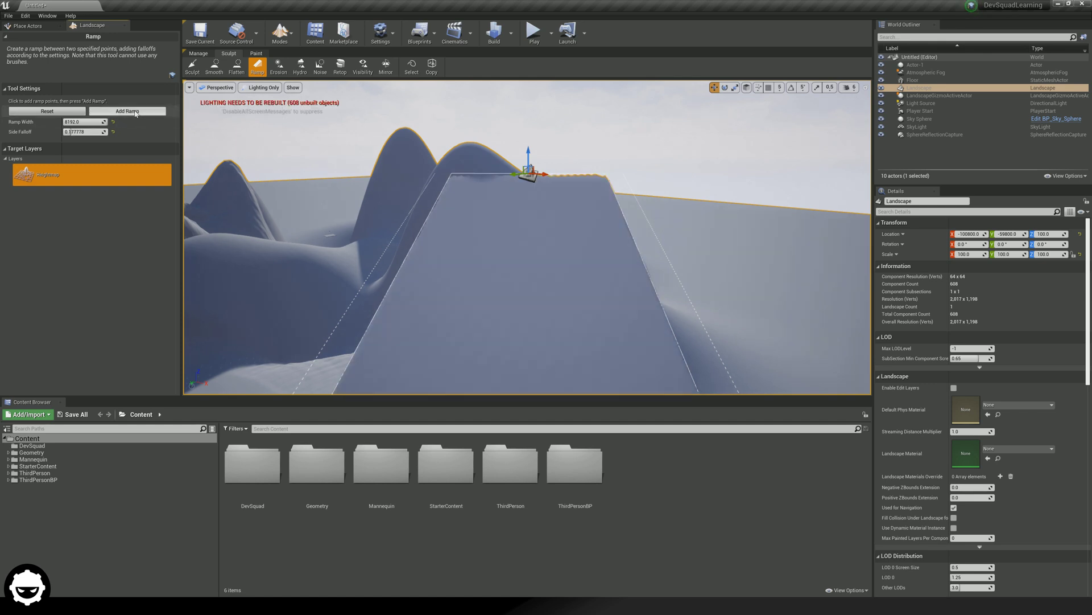
Step: Reposition the ramp's upper end point at the hill's summit and add the ramp again
right_drag(527, 237, 729, 261)
key(s)
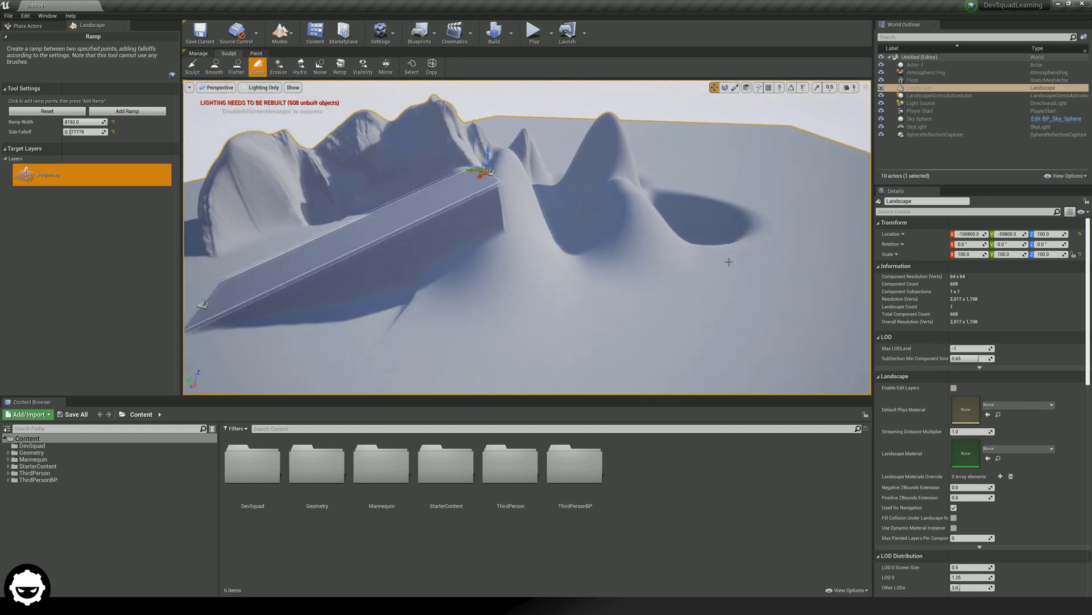
scroll(729, 262, down, 2)
right_drag(612, 249, 327, 288)
right_drag(526, 239, 638, 268)
key(w)
right_drag(456, 167, 465, 167)
drag(463, 159, 505, 153)
right_drag(505, 153, 468, 141)
key(s)
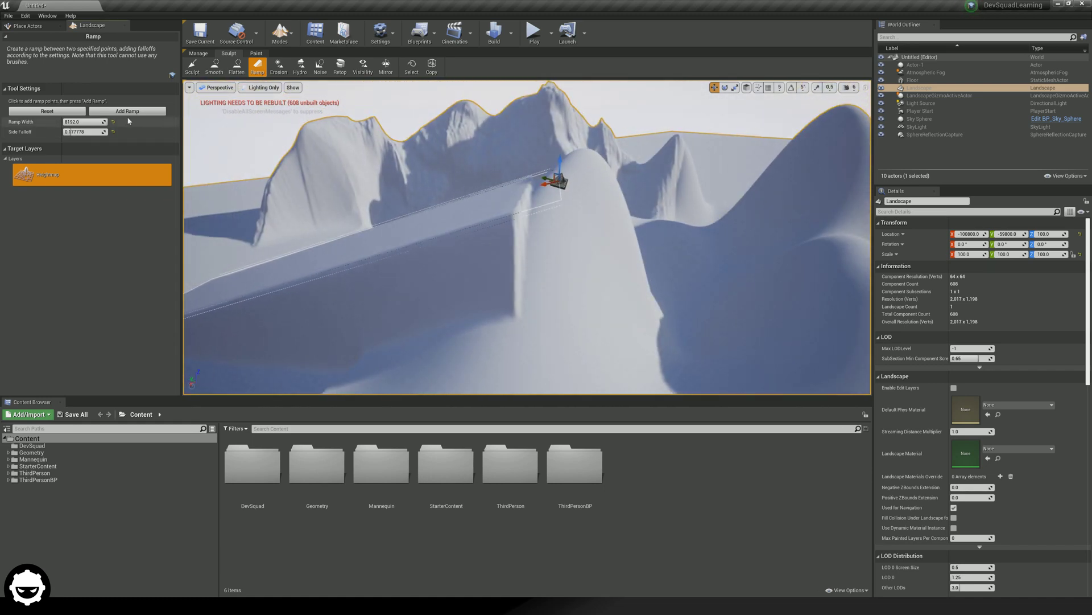
click(128, 114)
Step: Inspect the ramp from above and undo its addition to the landscape
key(w)
right_drag(527, 237, 484, 226)
key(s)
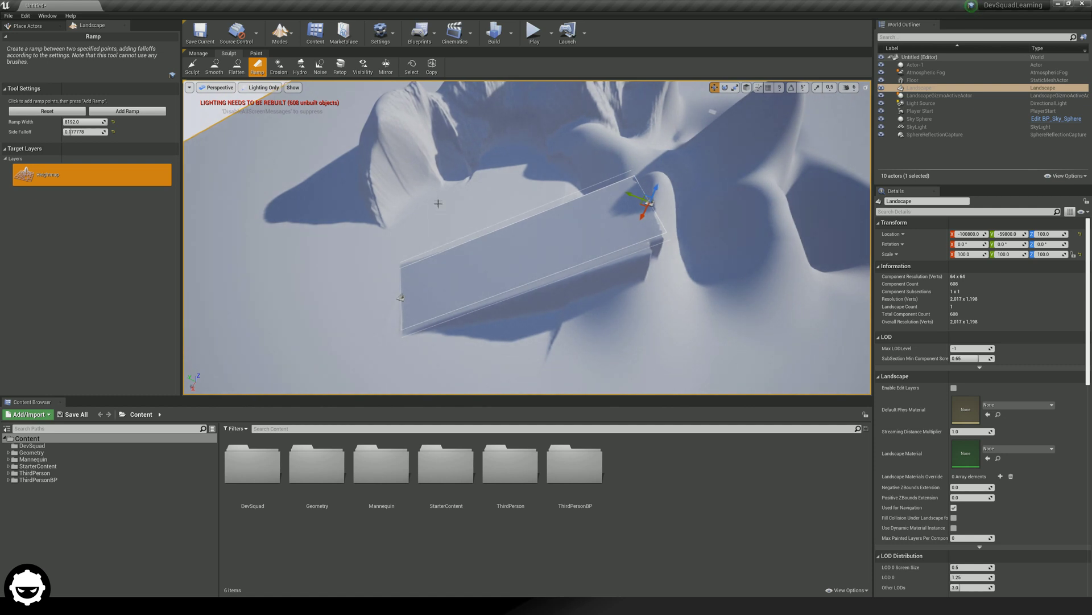
right_drag(604, 219, 571, 238)
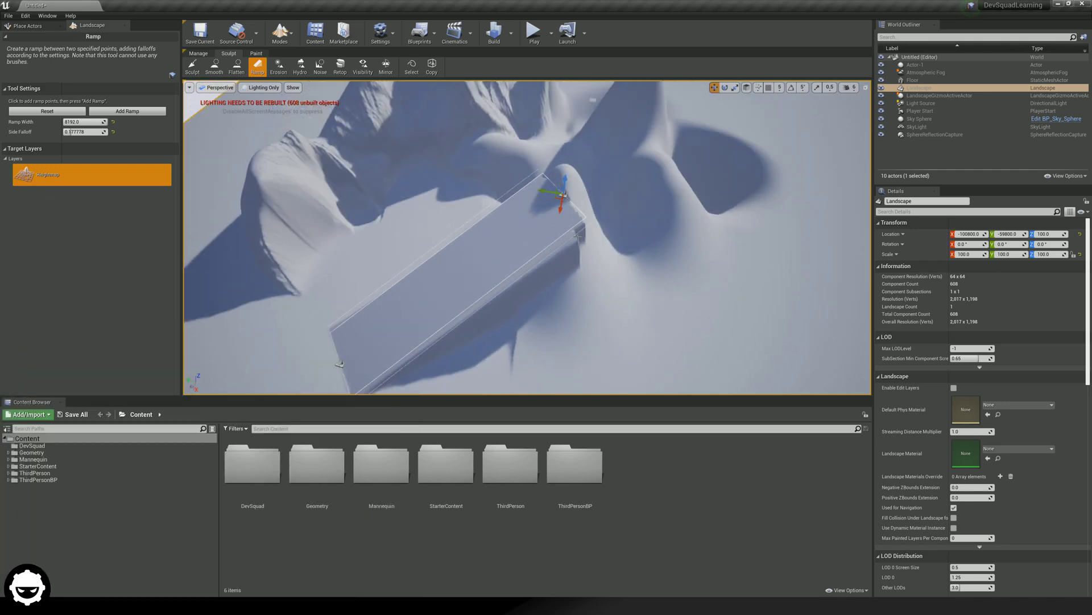
key(ctrl+z)
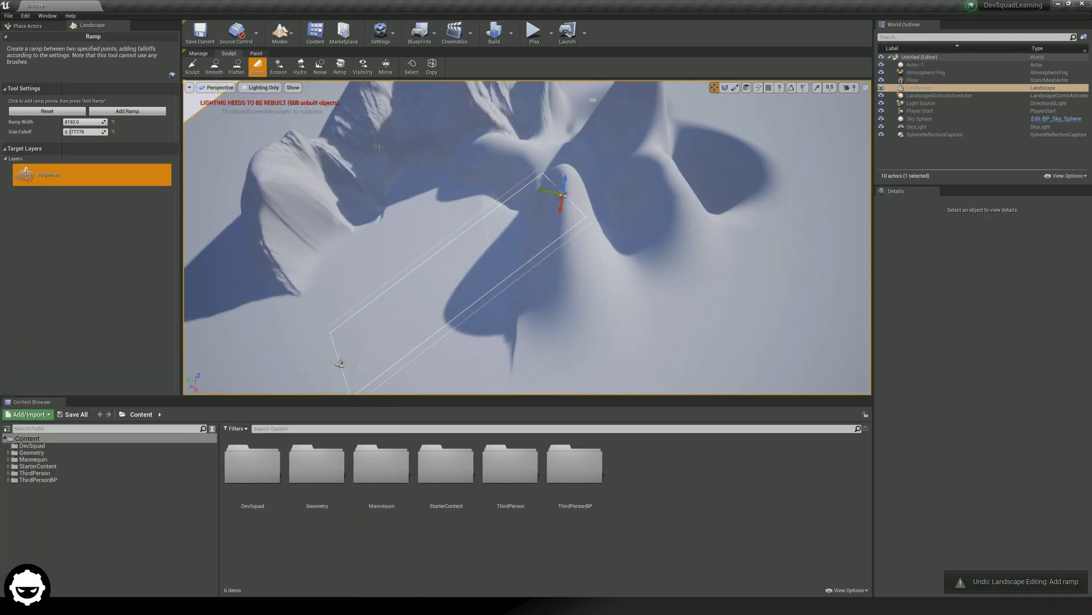
Step: Erode the slopes of the hills with the Erosion tool, keeping 28 iterations and the Lower noise mode
click(284, 71)
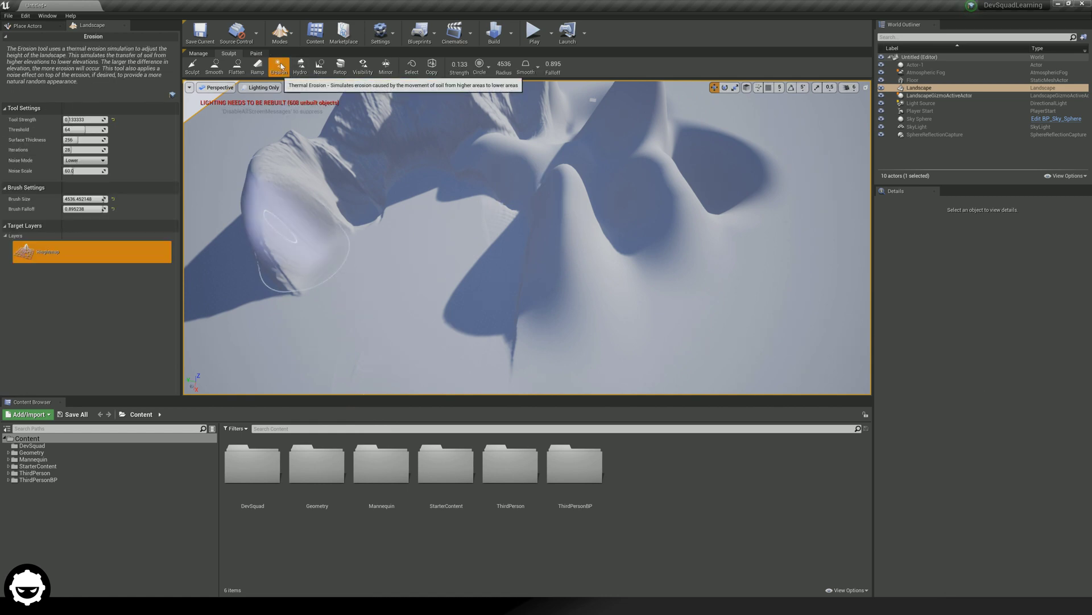
right_drag(560, 260, 535, 260)
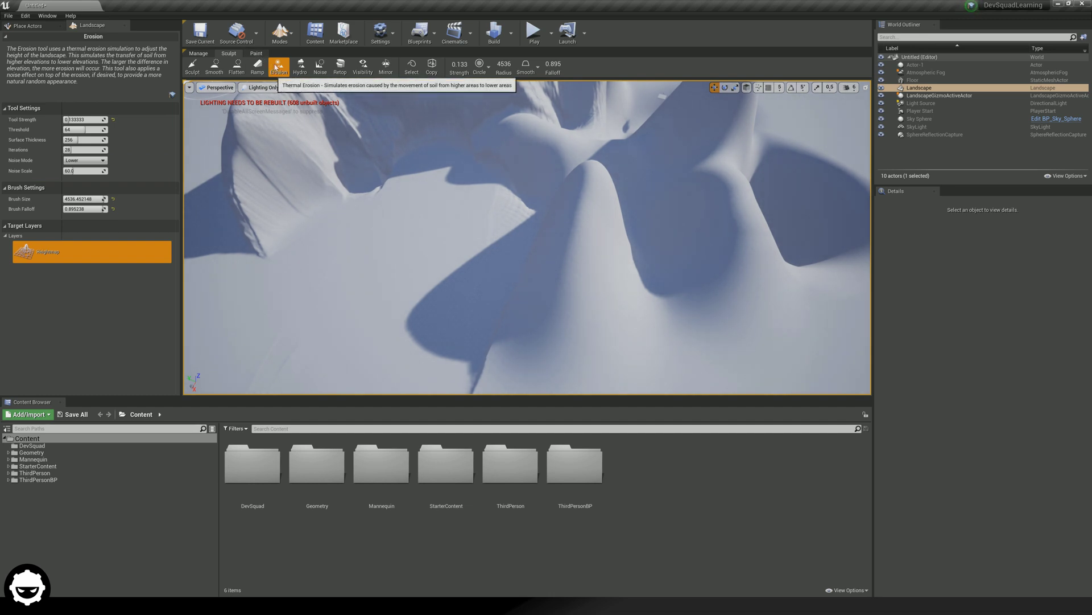
mouse_move(355, 157)
right_down()
mouse_move(299, 159)
mouse_move(376, 150)
right_up()
right_drag(552, 244, 569, 248)
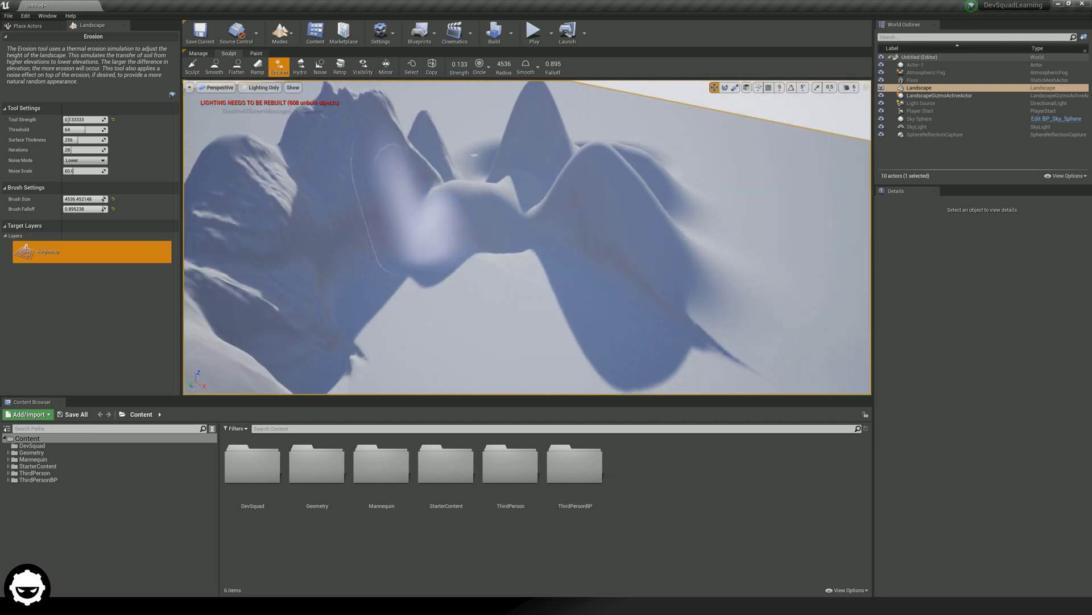
mouse_move(685, 271)
mouse_down()
mouse_move(578, 227)
mouse_move(441, 216)
mouse_move(255, 244)
mouse_move(226, 289)
mouse_up()
right_drag(226, 289, 154, 287)
mouse_move(517, 210)
right_down()
mouse_move(398, 219)
mouse_move(427, 182)
mouse_move(404, 162)
mouse_move(546, 205)
right_up()
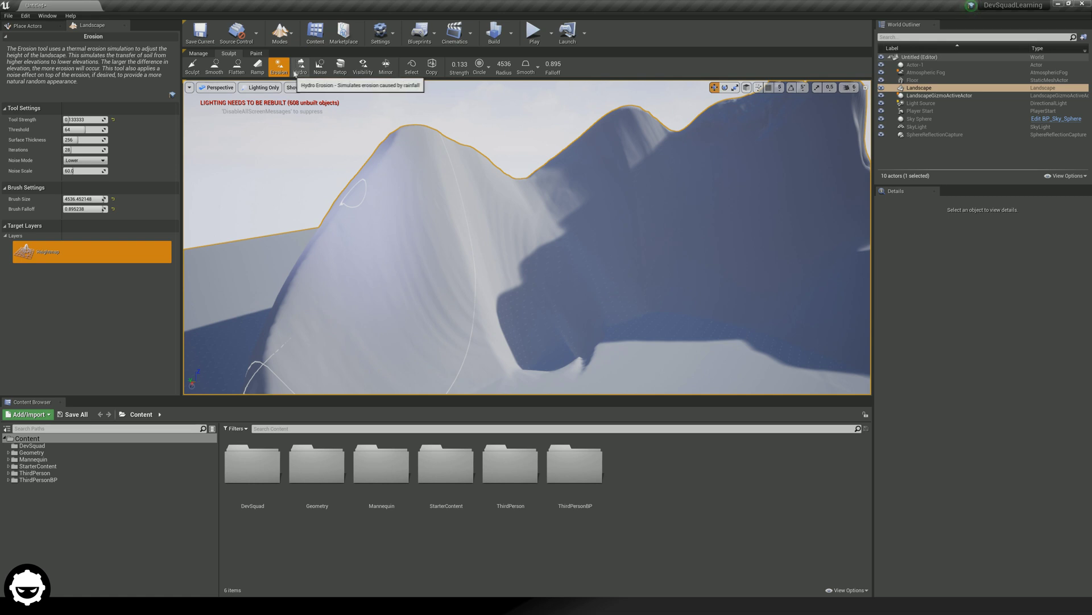
Step: Try the Hydro Erosion tool on the hills, and return to the thermal Erosion tool
click(300, 68)
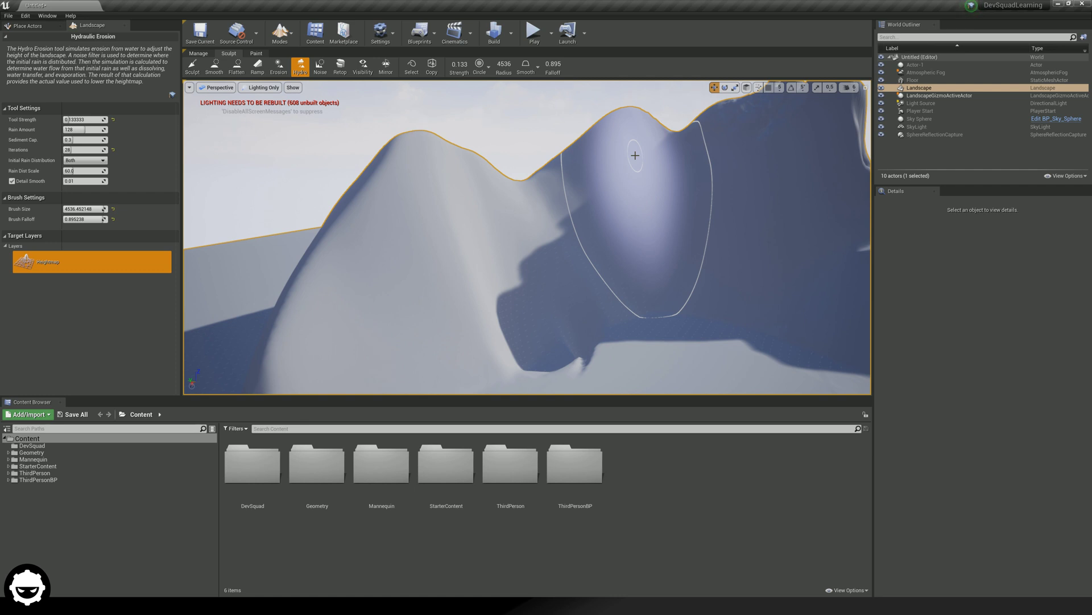
click(277, 70)
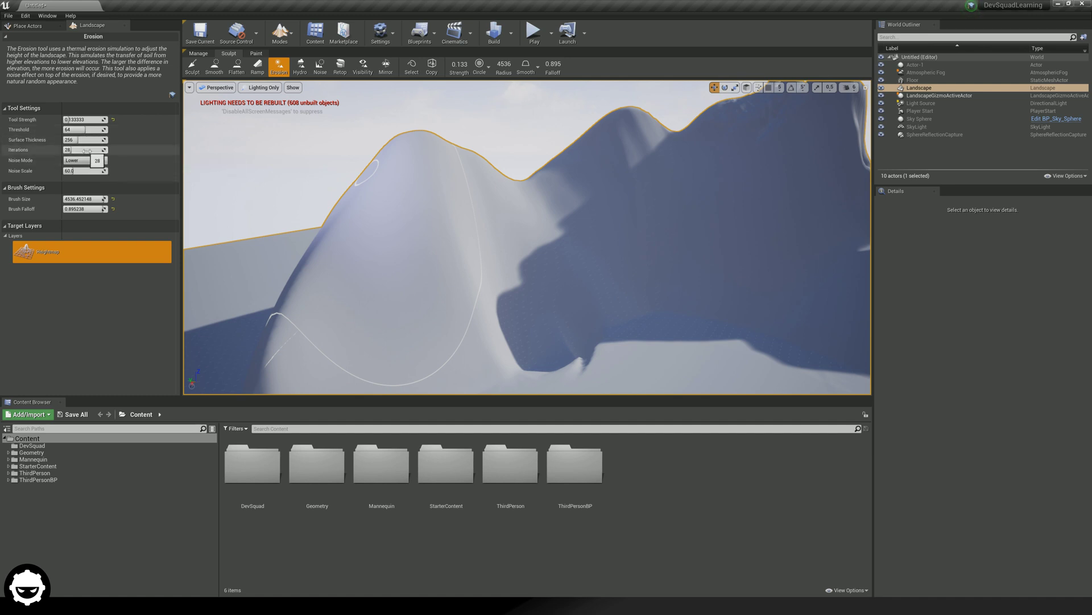
right_drag(509, 242, 509, 242)
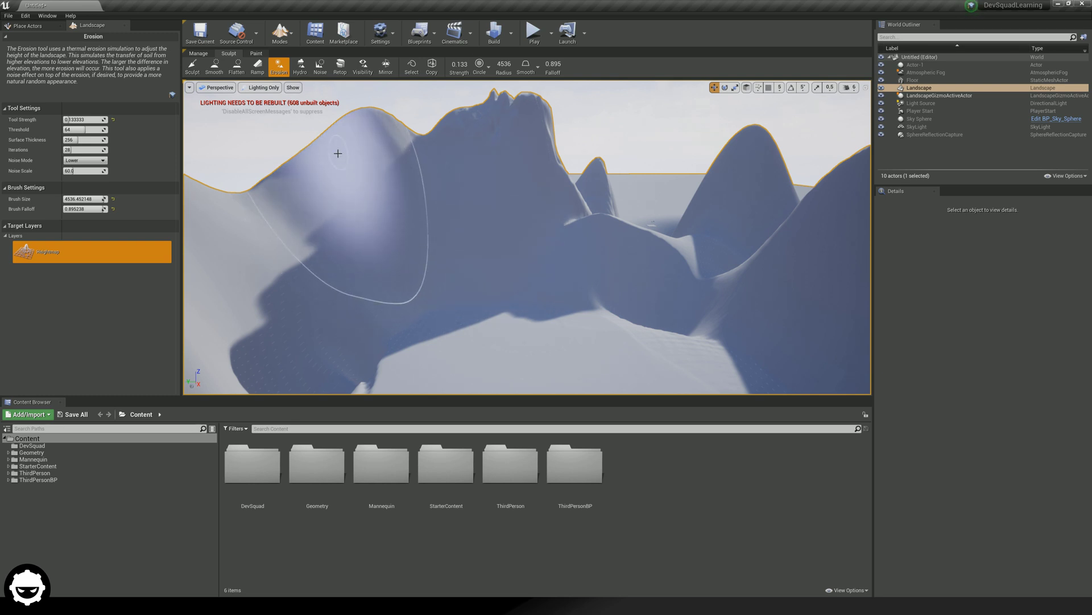
Step: Paint noise over the flat ground in front of the hills with the Noise tool at a noise scale of 256
click(320, 66)
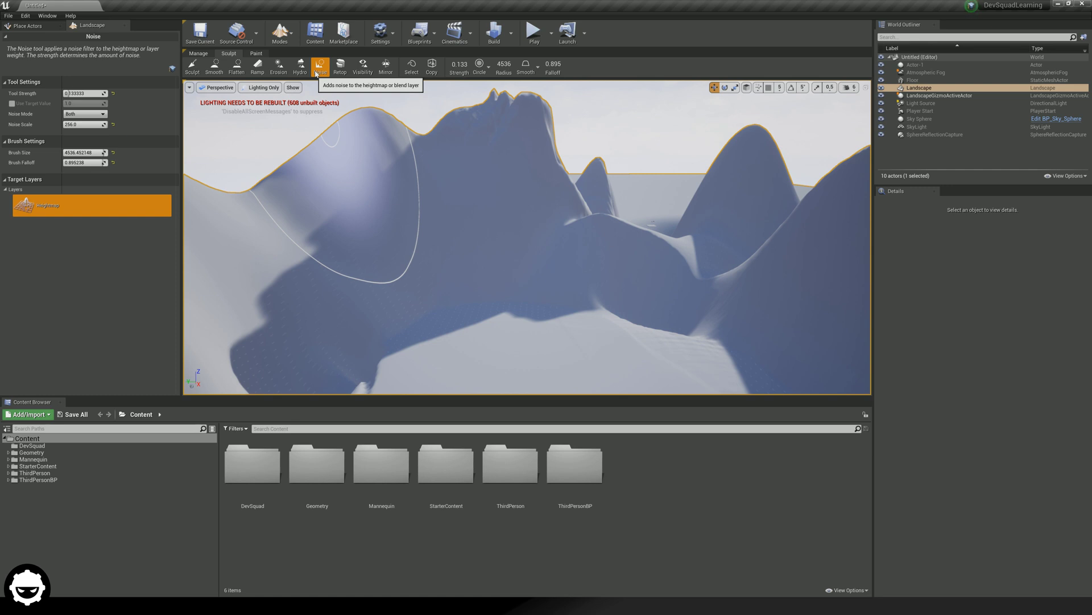
mouse_move(468, 219)
right_down()
mouse_move(468, 322)
mouse_move(476, 228)
mouse_move(586, 225)
right_up()
key(s)
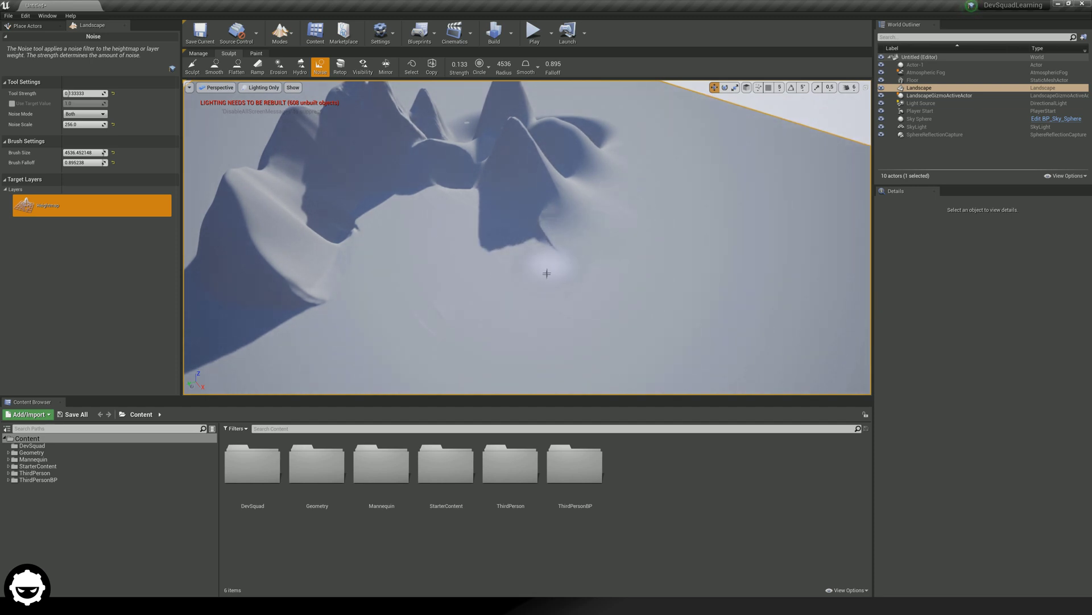
drag(630, 252, 392, 330)
mouse_move(393, 330)
right_down()
mouse_move(393, 376)
mouse_move(376, 364)
mouse_move(296, 365)
right_up()
right_drag(456, 284, 400, 321)
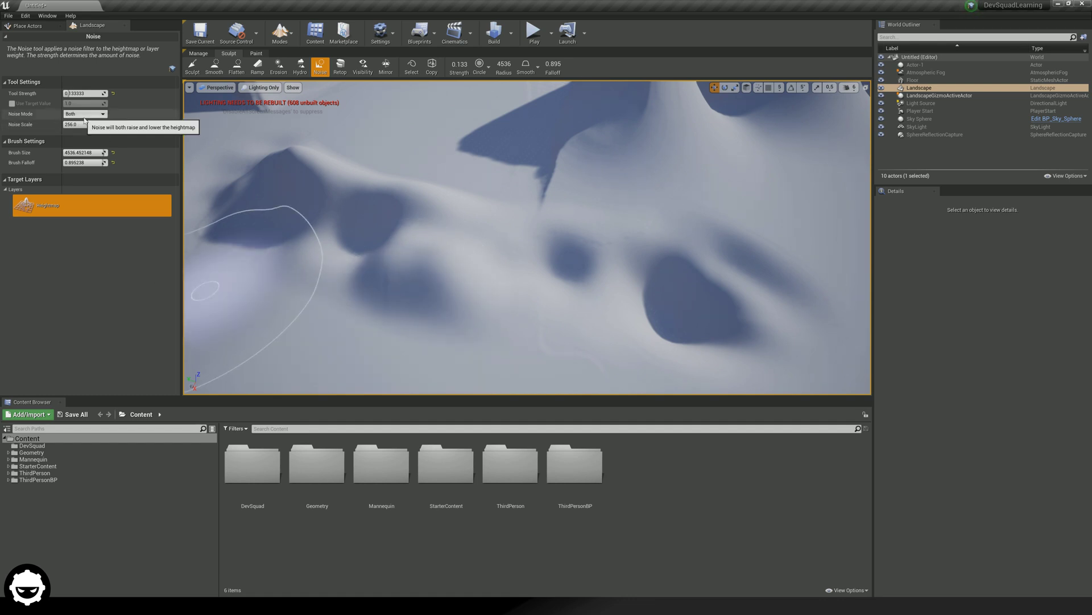
Step: Lower the noise scale to about 66.7 and paint rugged peaks on the terrain beside the hills
drag(91, 125, 85, 124)
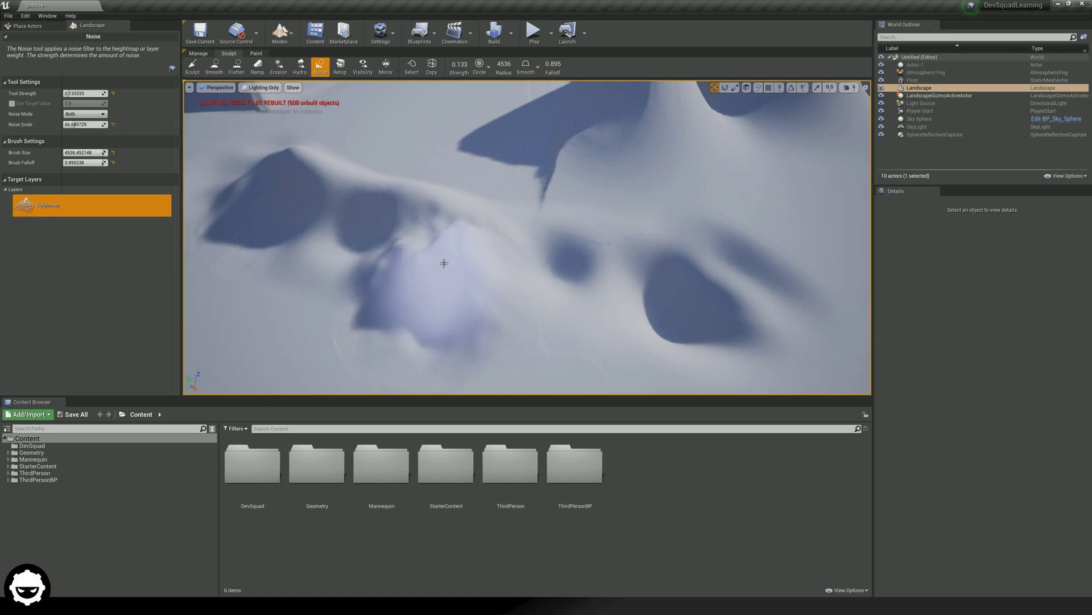
mouse_move(446, 254)
mouse_down()
mouse_move(325, 275)
mouse_move(280, 220)
mouse_up()
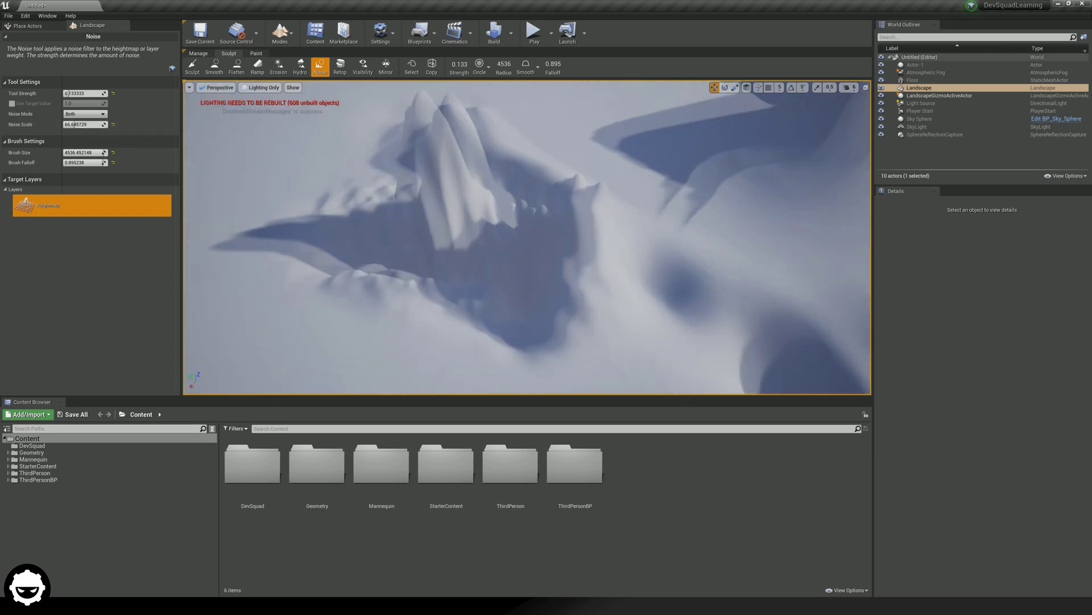
mouse_move(480, 305)
right_down()
mouse_move(512, 305)
mouse_move(455, 305)
mouse_move(484, 306)
right_up()
drag(484, 305, 484, 306)
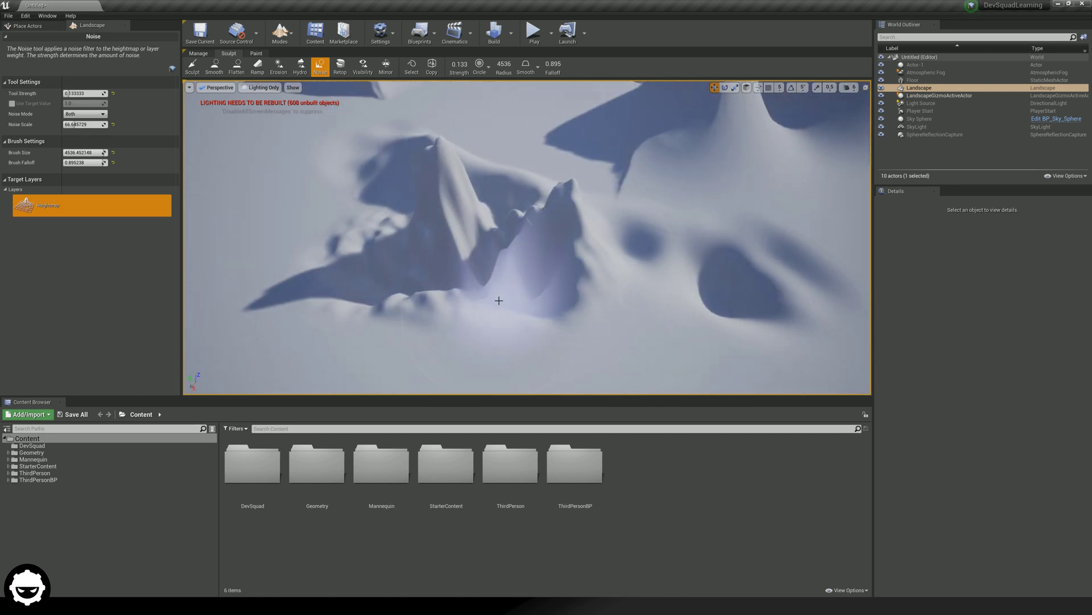
Step: Set the noise mode to Add and paint a raised rocky ridge beside the rugged peaks
click(83, 114)
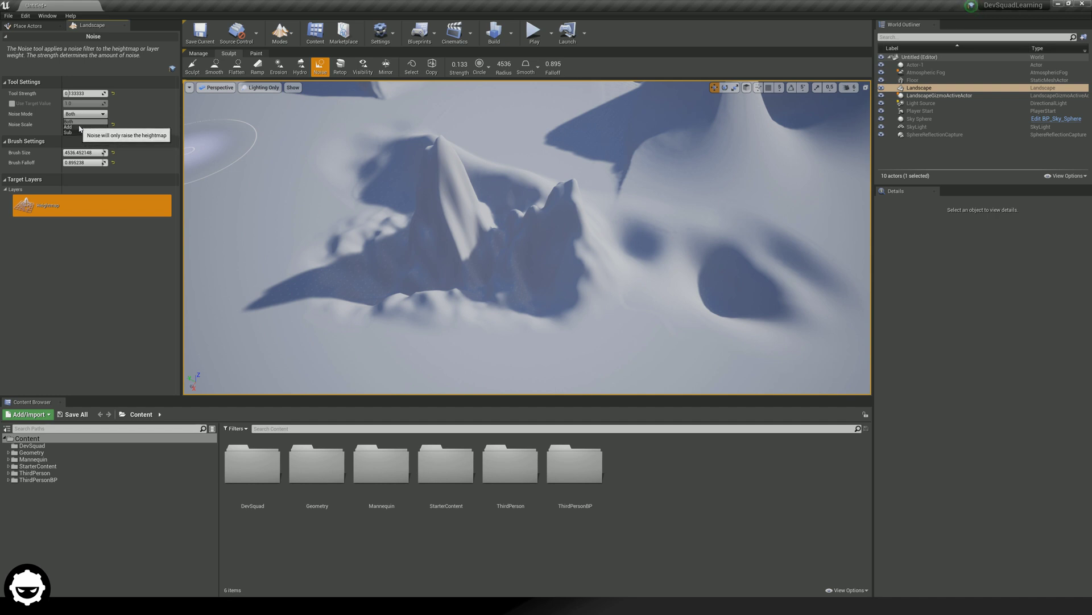
click(79, 128)
mouse_move(314, 291)
mouse_down()
mouse_move(288, 266)
mouse_move(295, 358)
mouse_move(307, 341)
mouse_up()
mouse_move(308, 341)
right_down()
mouse_move(287, 387)
mouse_move(268, 364)
mouse_move(308, 342)
right_up()
key(s)
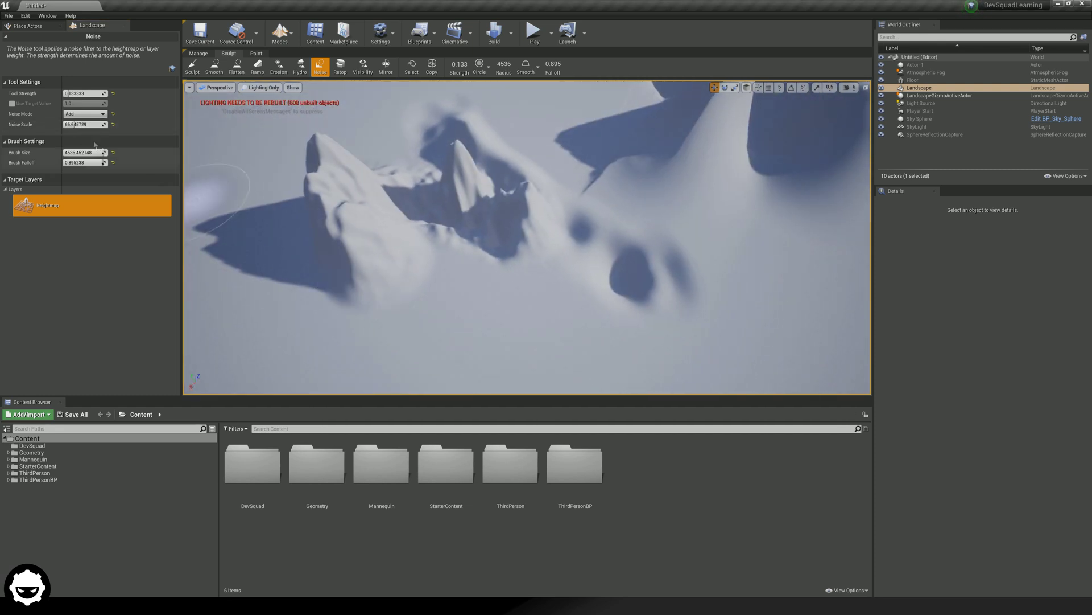
Step: Set the noise mode to Sub and paint lowering noise across the ground around the rugged peaks
click(84, 118)
click(79, 133)
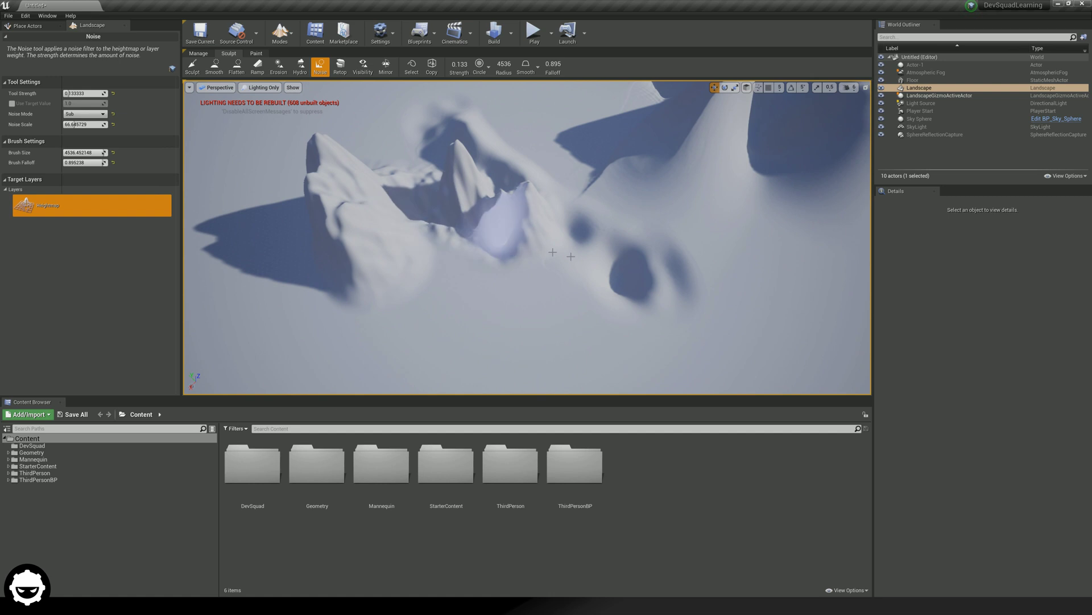
mouse_move(610, 278)
mouse_down()
mouse_move(439, 317)
mouse_move(273, 333)
mouse_up()
right_drag(273, 333, 217, 341)
right_drag(353, 285, 368, 313)
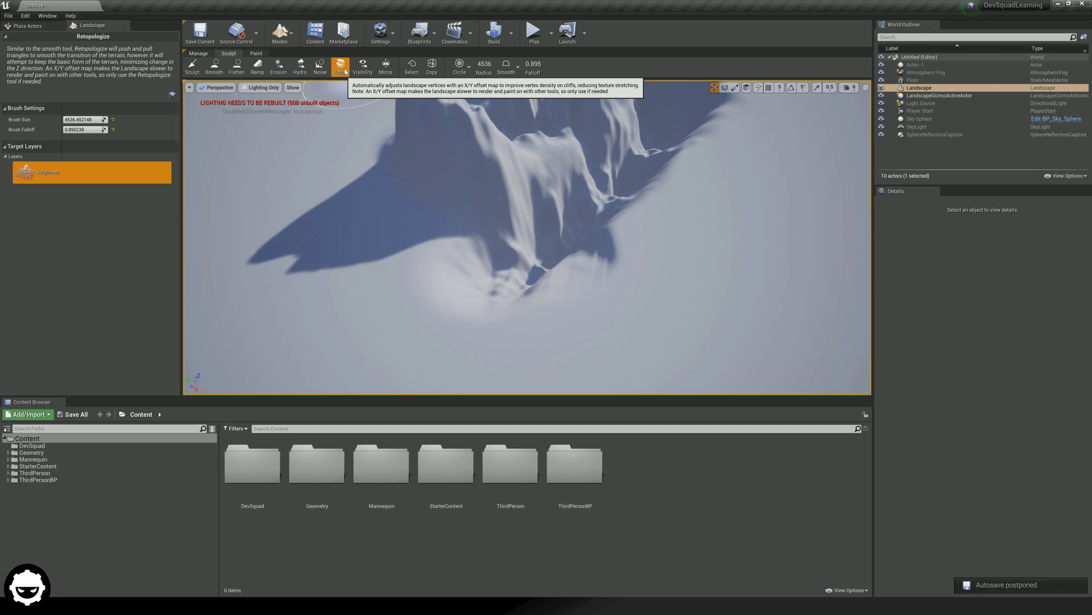
Step: Retopologize the steep rugged peaks, and switch to the Visibility tool to view its brush on the landscape
click(513, 199)
right_drag(513, 199, 517, 197)
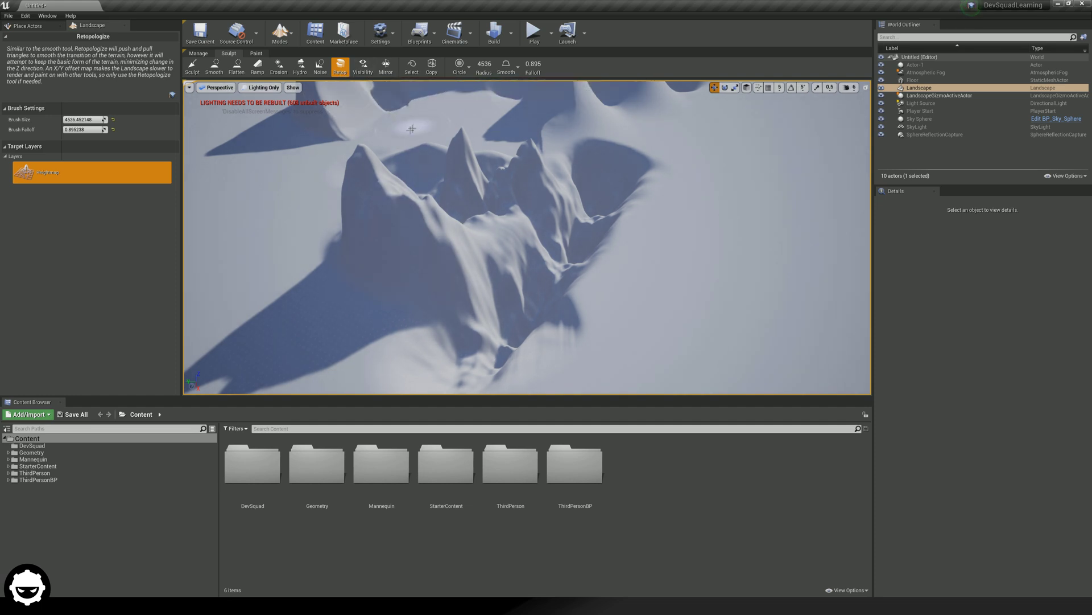
click(364, 70)
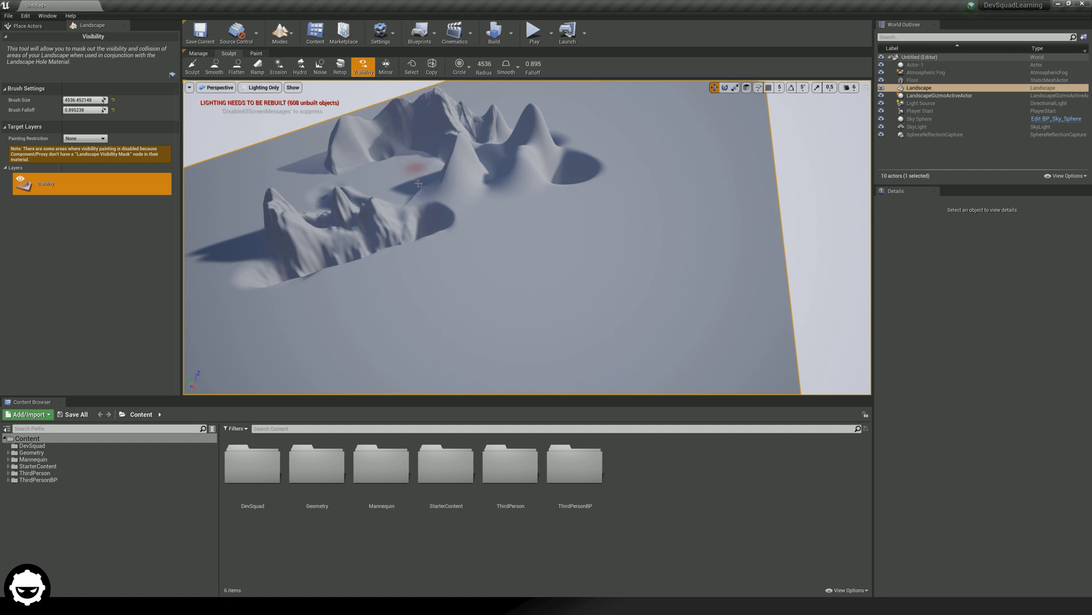
right_drag(489, 188, 421, 245)
scroll(483, 245, down, 3)
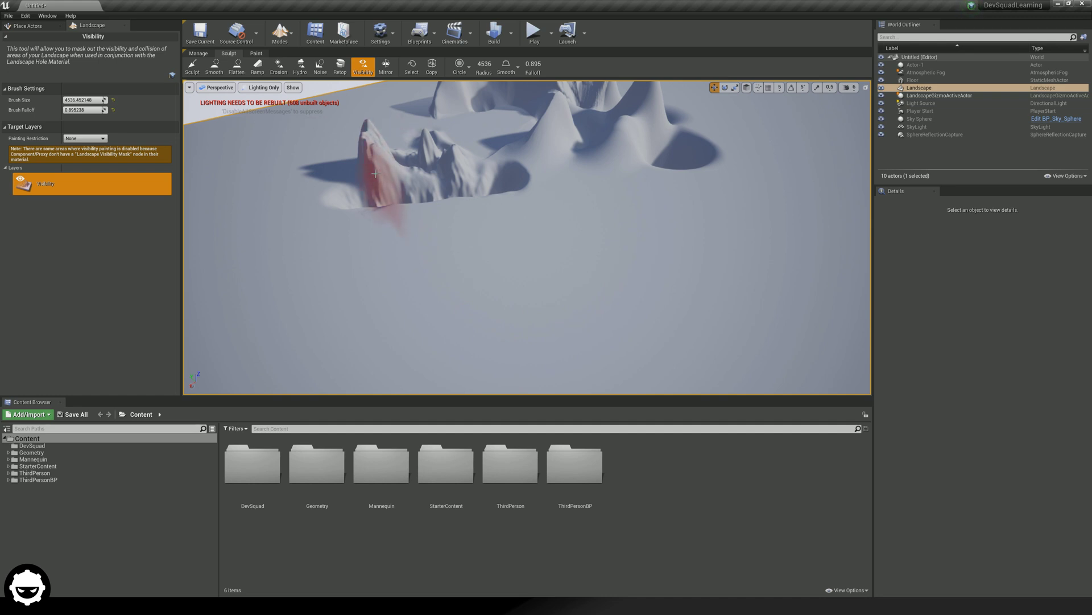
Step: Mirror the mountains onto the empty half of the landscape using the Mirror tool's +X to -X operation
click(386, 72)
mouse_move(504, 234)
right_down()
mouse_move(427, 219)
mouse_move(458, 193)
mouse_move(572, 174)
mouse_move(503, 231)
right_up()
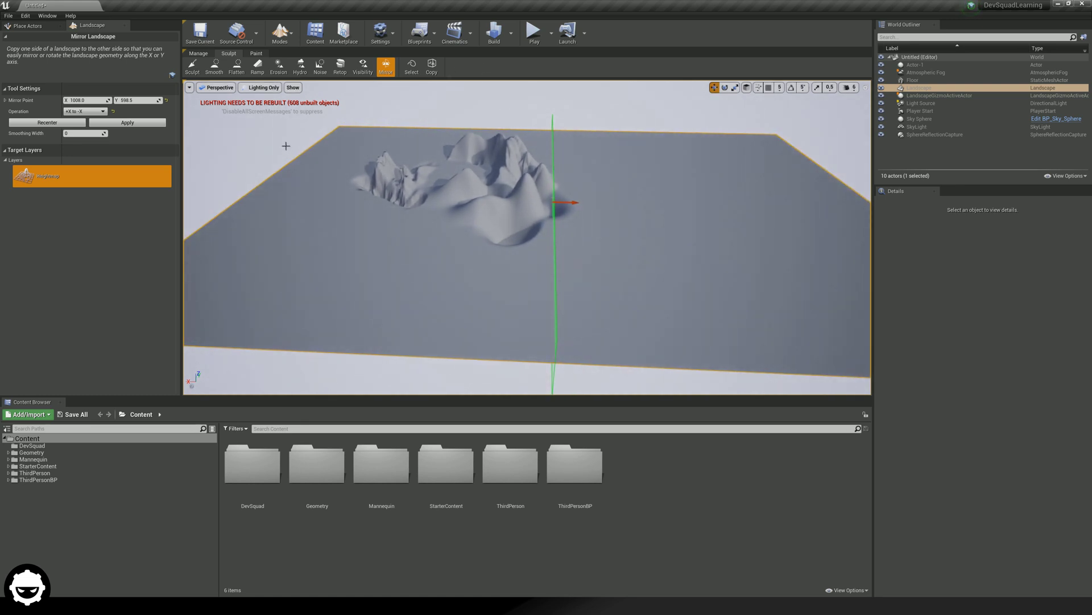
right_drag(182, 126, 182, 126)
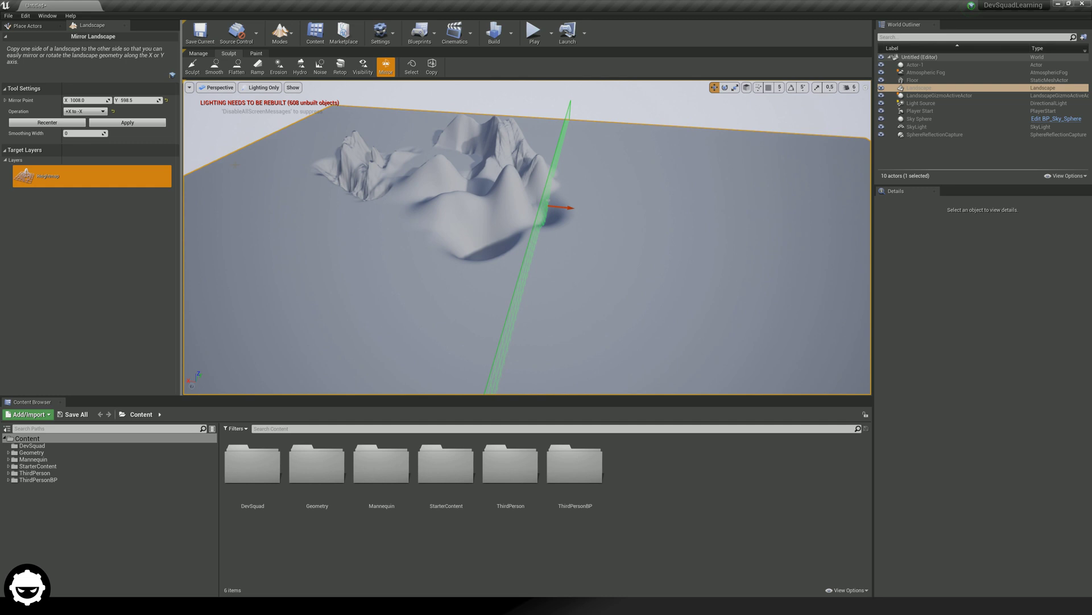
click(127, 122)
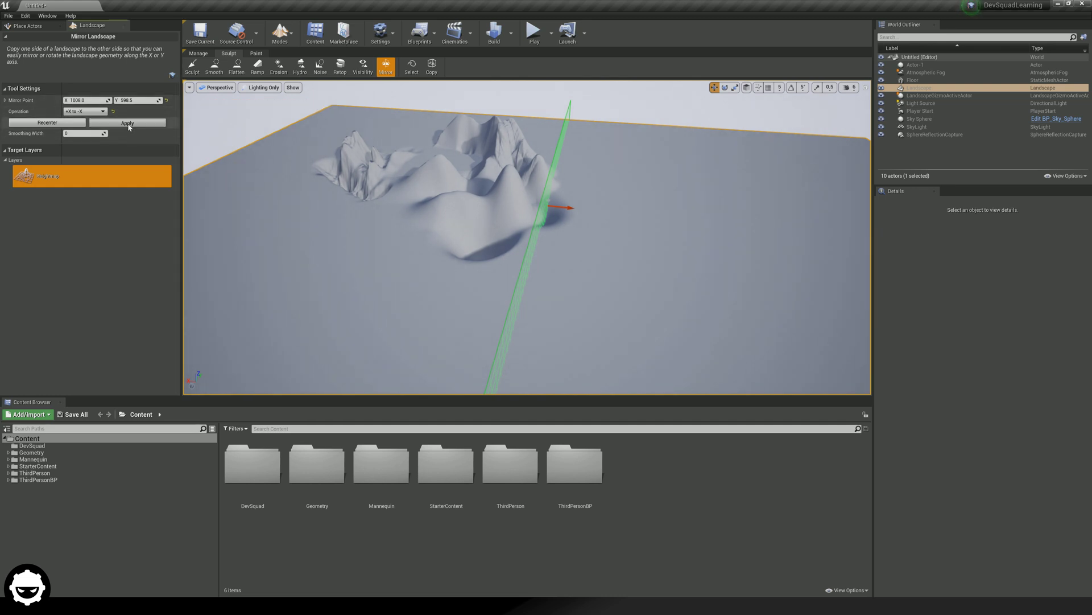
right_drag(193, 130, 194, 131)
right_drag(591, 218, 591, 219)
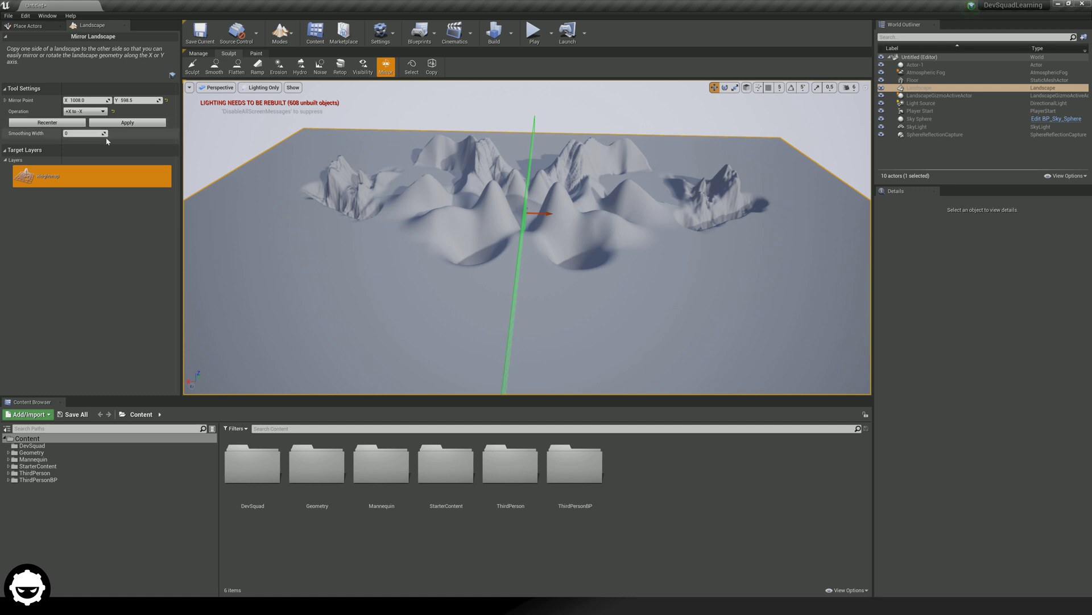
Step: Try mirroring the landscape with the -X to +X operation, and undo that mirror
click(108, 123)
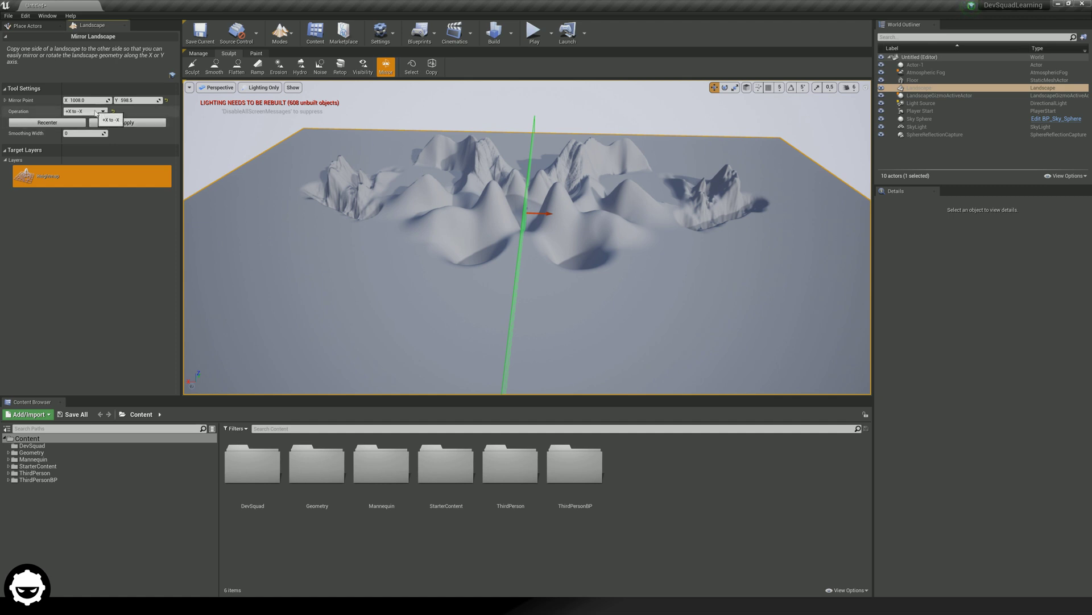
click(96, 113)
click(94, 112)
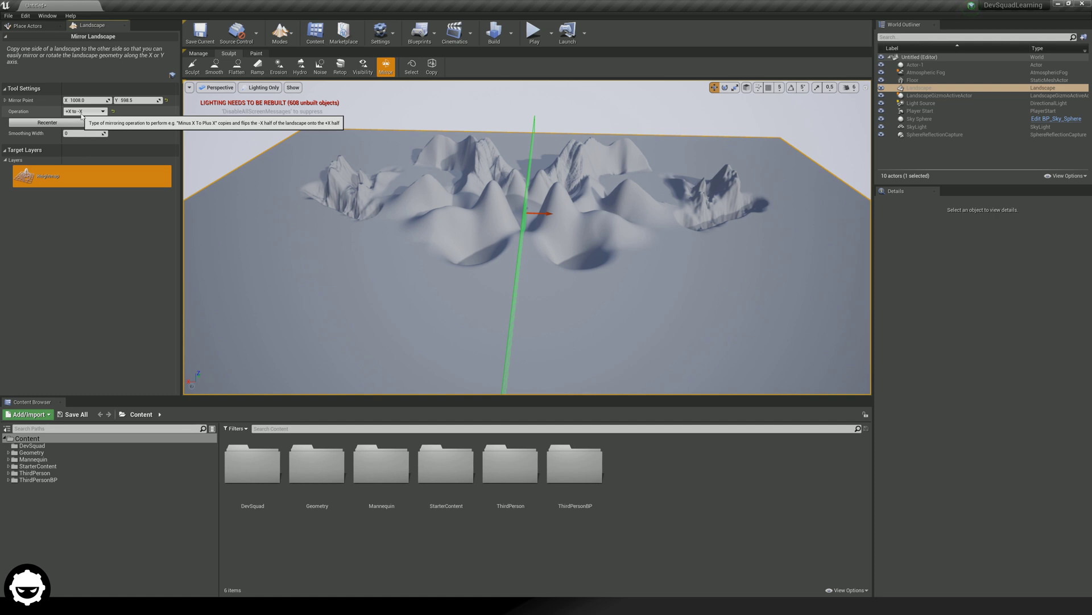
click(81, 112)
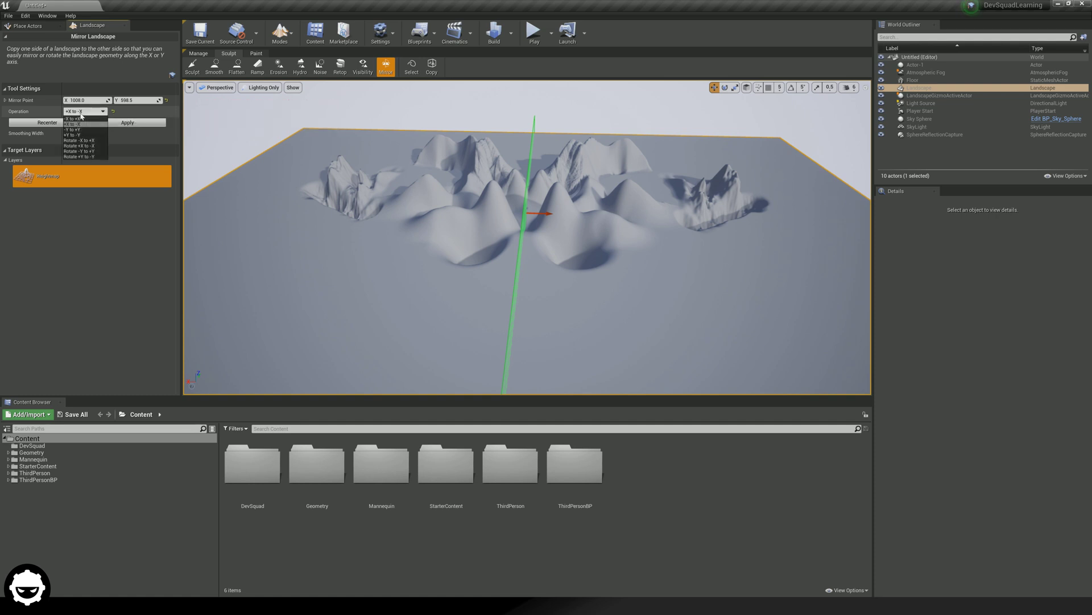
click(79, 119)
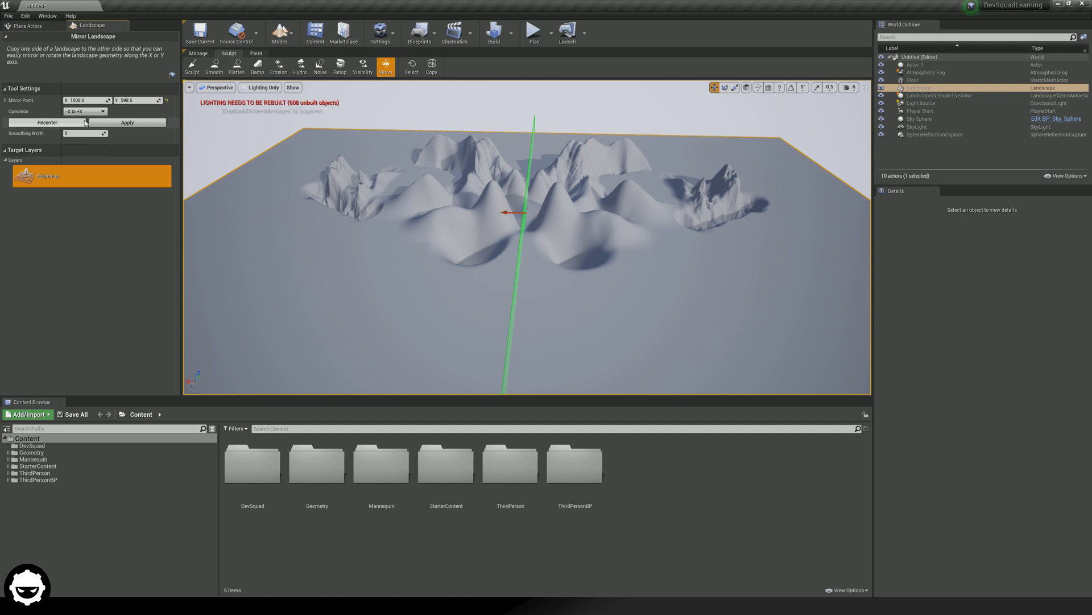
click(144, 122)
key(ctrl+z)
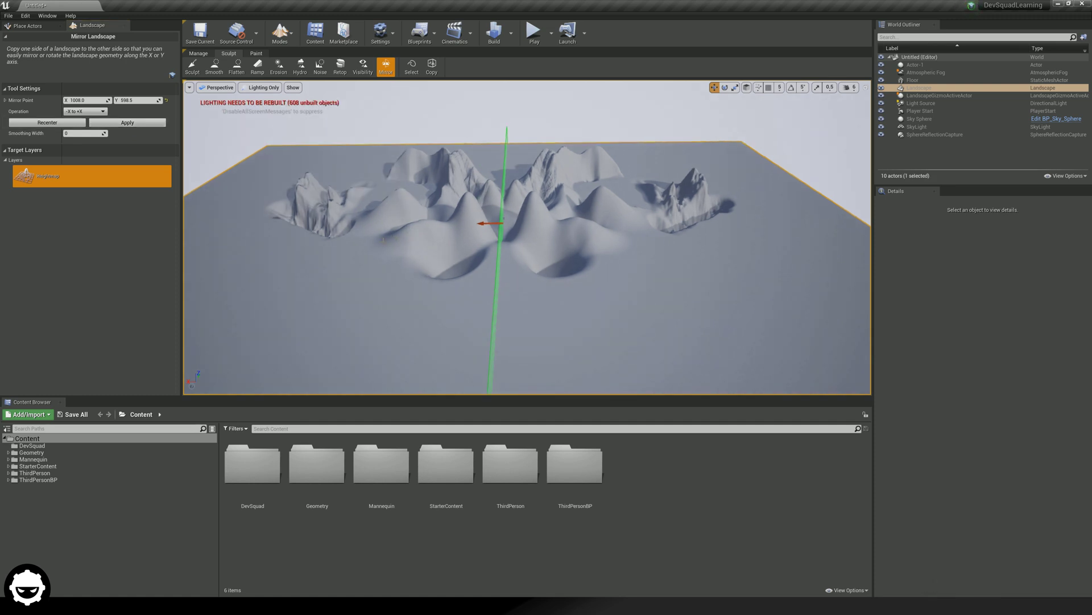
right_drag(394, 234, 441, 246)
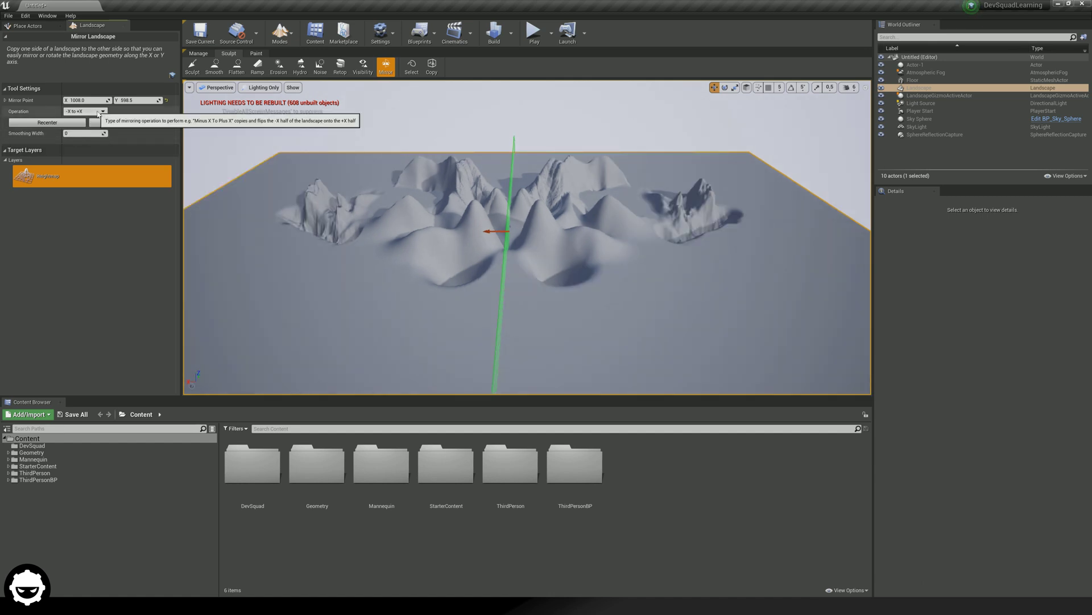
Step: Set the mirror operation to -Y to +Y, apply it across the landscape, and inspect the mountains from the side
click(97, 112)
click(98, 111)
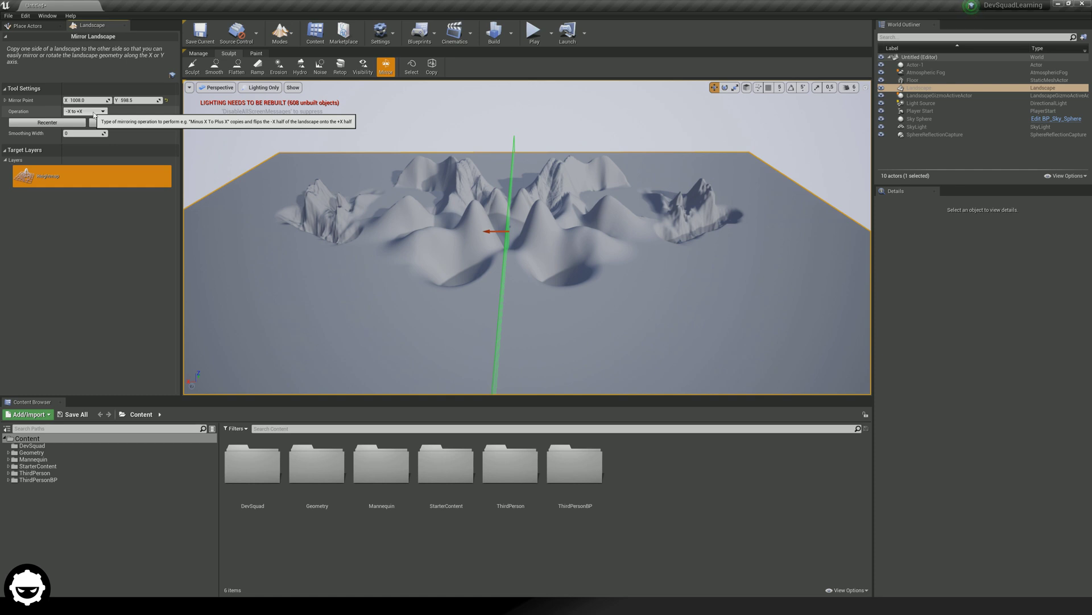
click(94, 112)
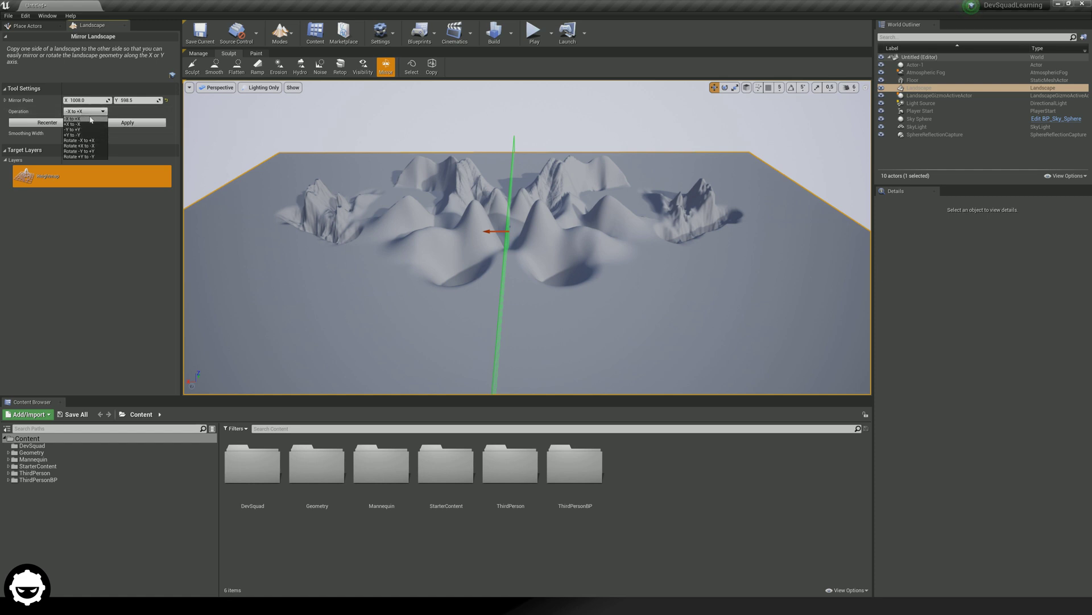
click(81, 146)
click(85, 111)
click(84, 130)
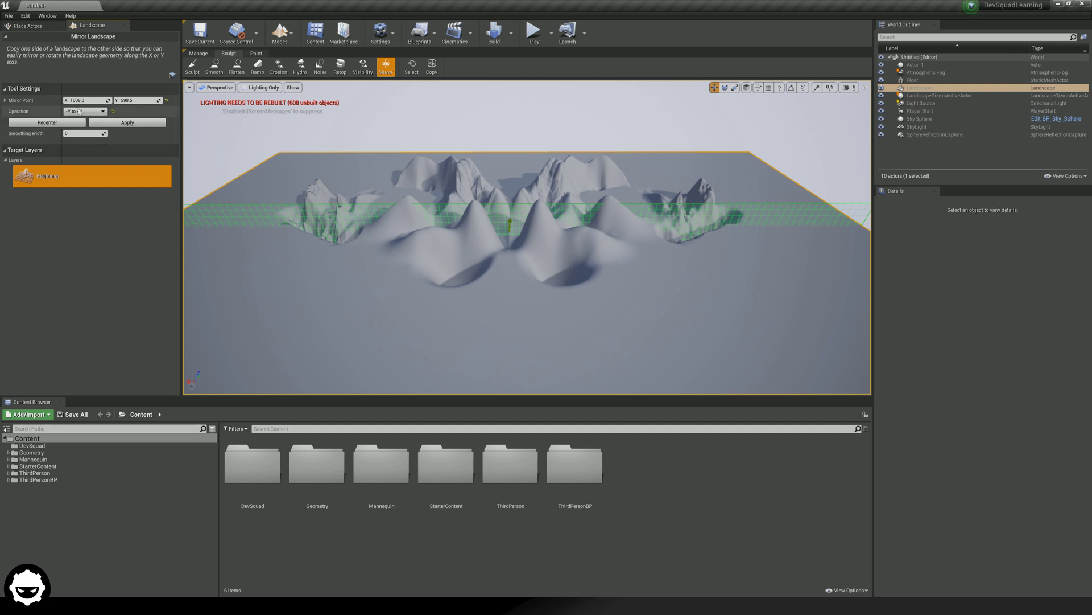
click(99, 124)
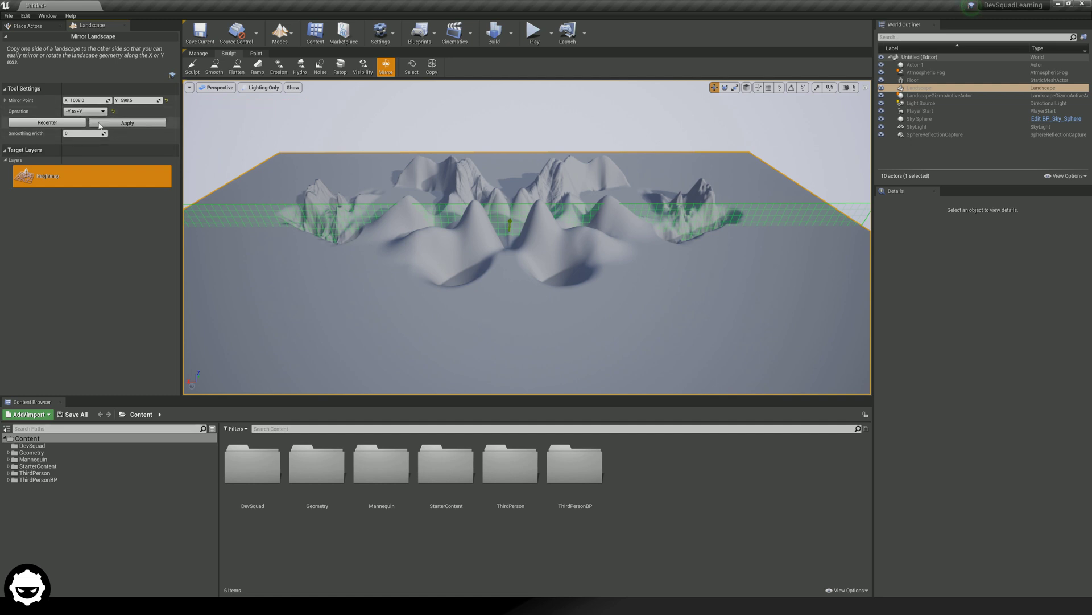
right_drag(507, 258, 592, 270)
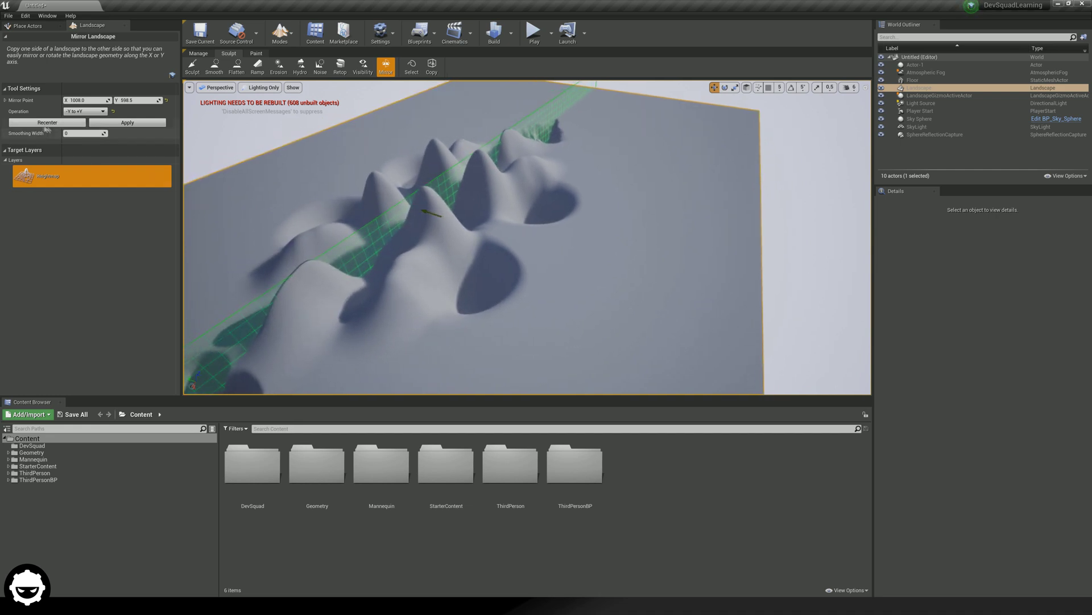